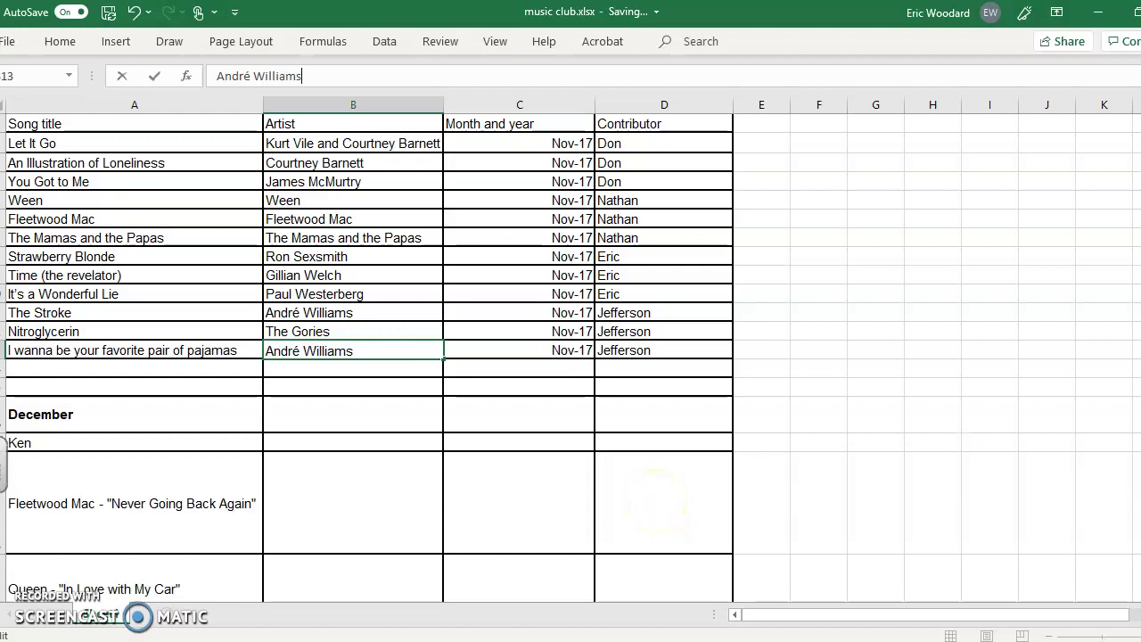
Scroll down and back up to review the twelve November 2017 song rows.
{"action": "scroll", "coordinate": [511, 327], "scroll_direction": "down", "scroll_amount": 2}
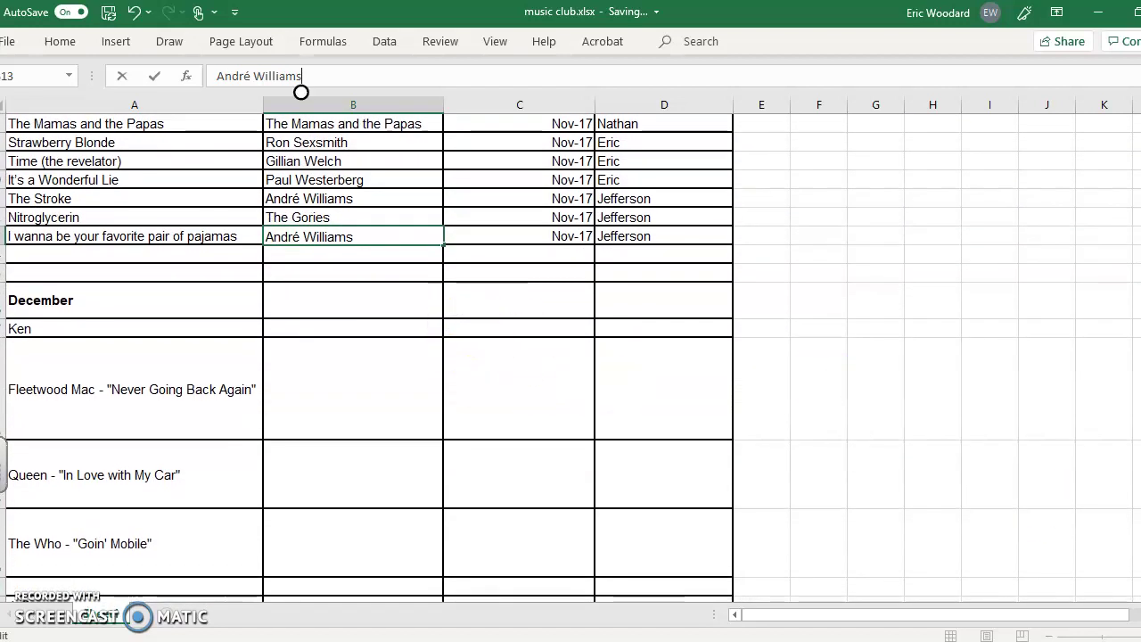
{"action": "scroll", "coordinate": [301, 92], "scroll_direction": "up", "scroll_amount": 2}
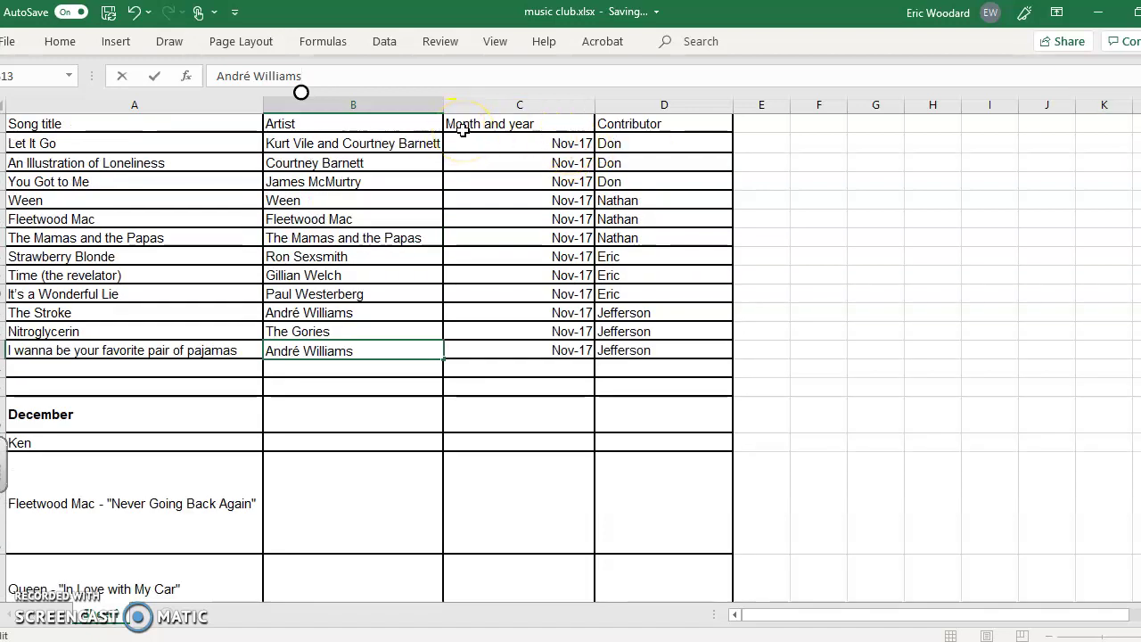
Enter December 2017 as the month and the contributor's name for the Fleetwood Mac row.
{"action": "left_click", "coordinate": [504, 485]}
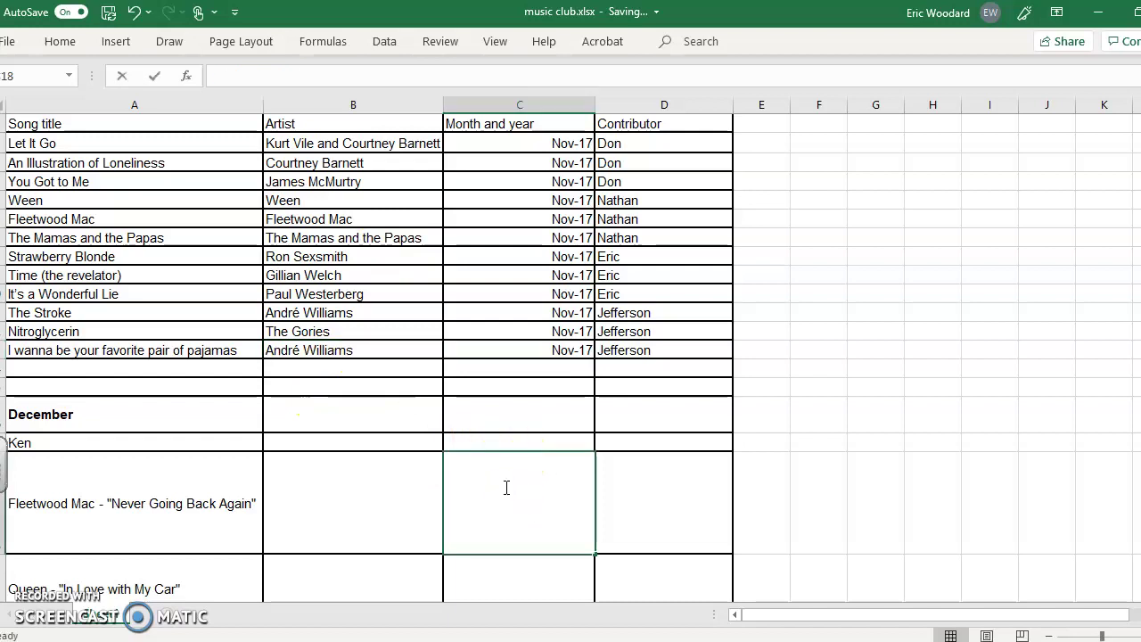
{"action": "type", "text": "December 2017"}
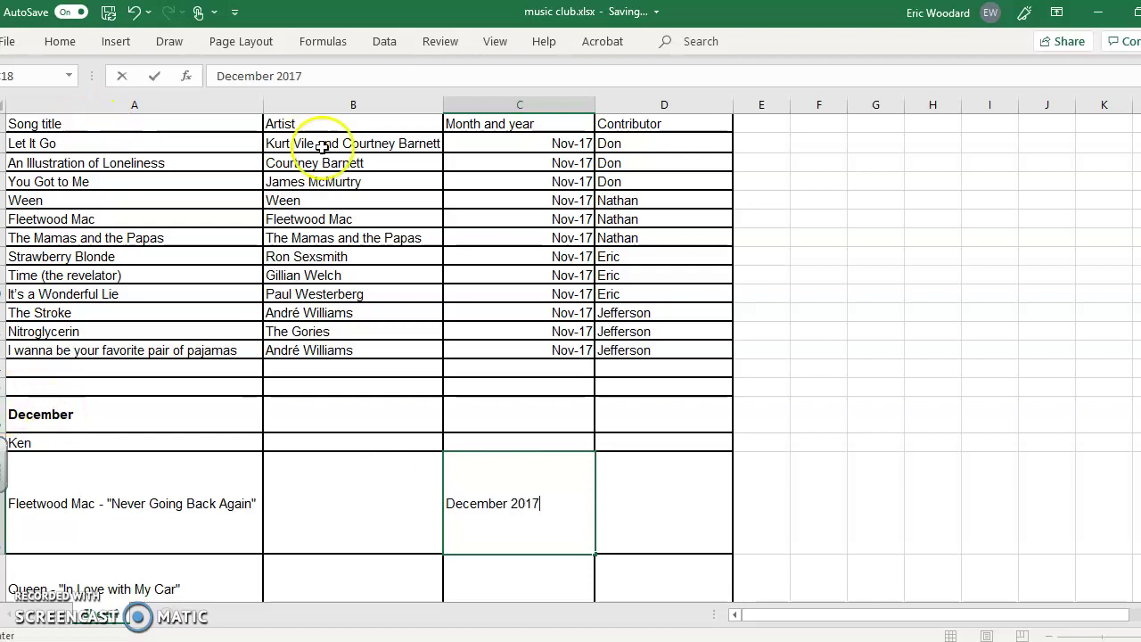
{"action": "left_click", "coordinate": [544, 576]}
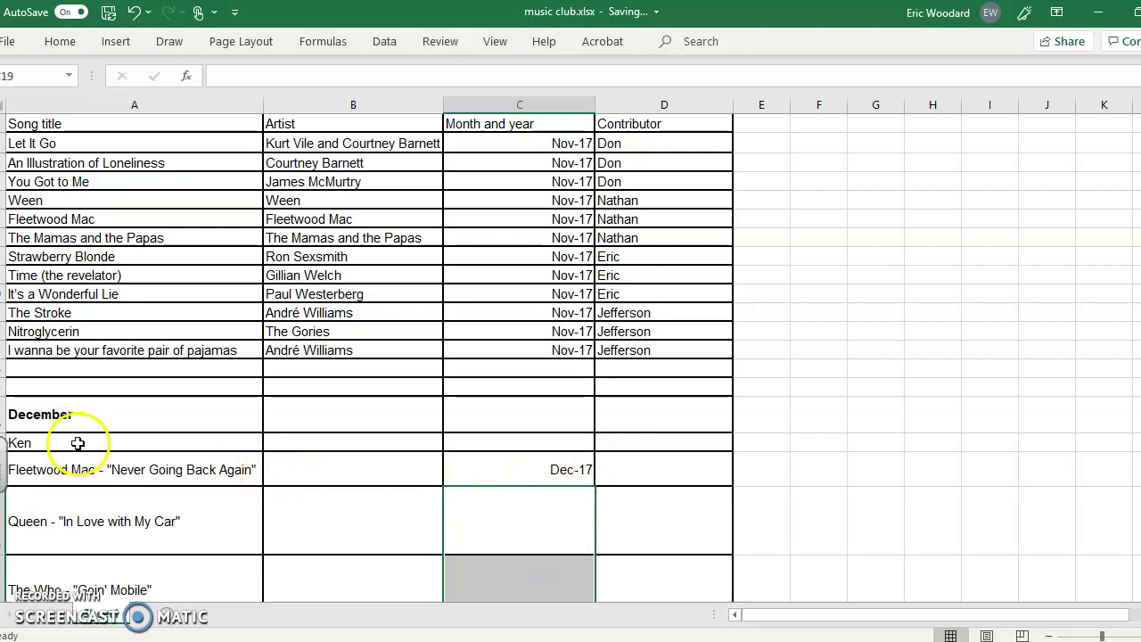
{"action": "left_click", "coordinate": [663, 473]}
{"action": "type", "text": "K "}
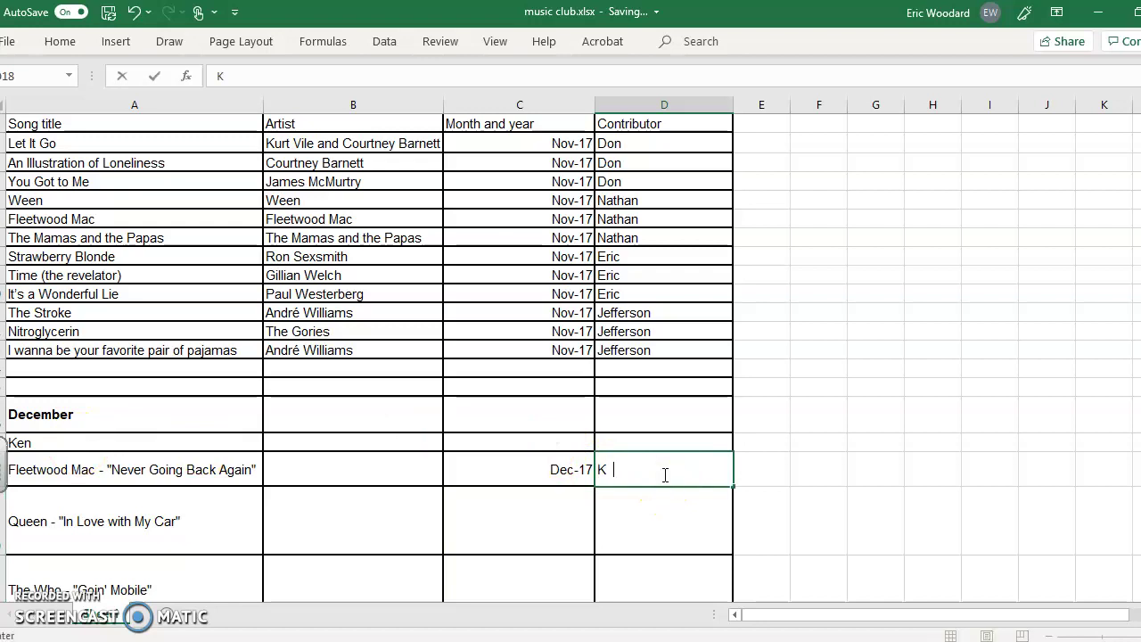
{"action": "type", "text": "n"}
{"action": "left_click", "coordinate": [338, 464]}
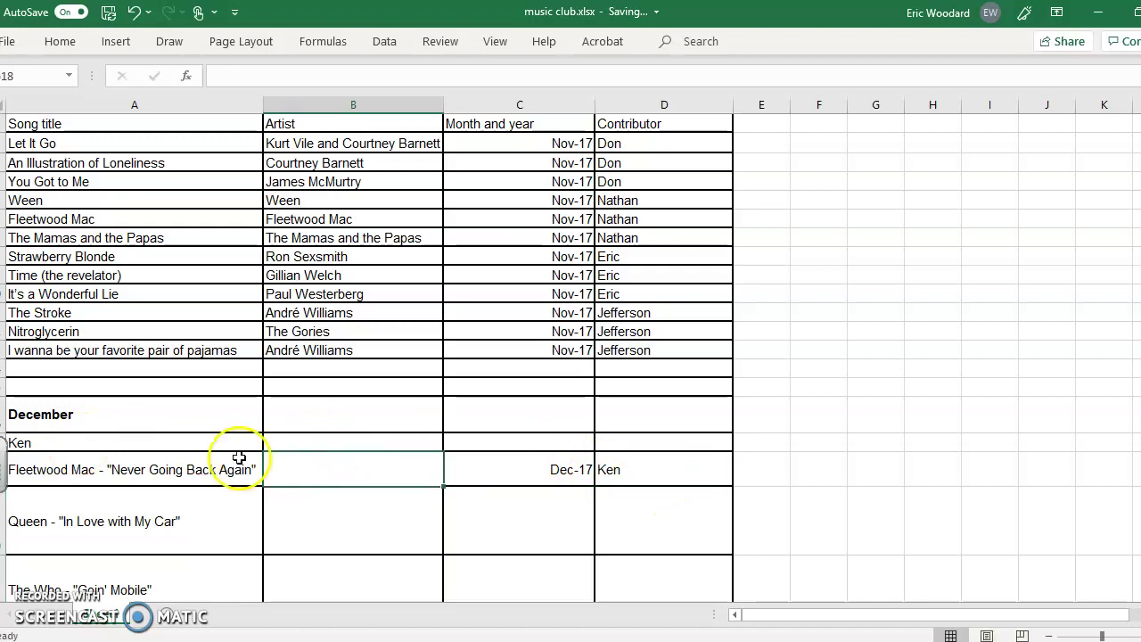
Move Fleetwood Mac from the title cell into Artist, leaving 'Never Going Back Again' as the title.
{"action": "left_click", "coordinate": [193, 468]}
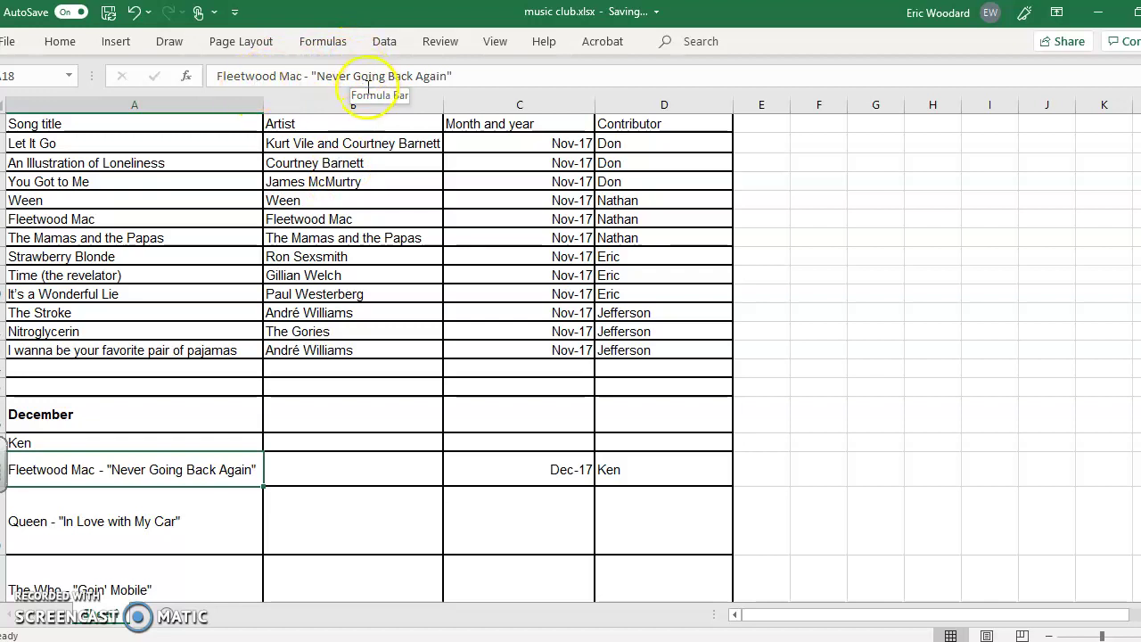
{"action": "left_click_drag", "start_coordinate": [312, 76], "coordinate": [216, 76]}
{"action": "key", "text": "ctrl+c"}
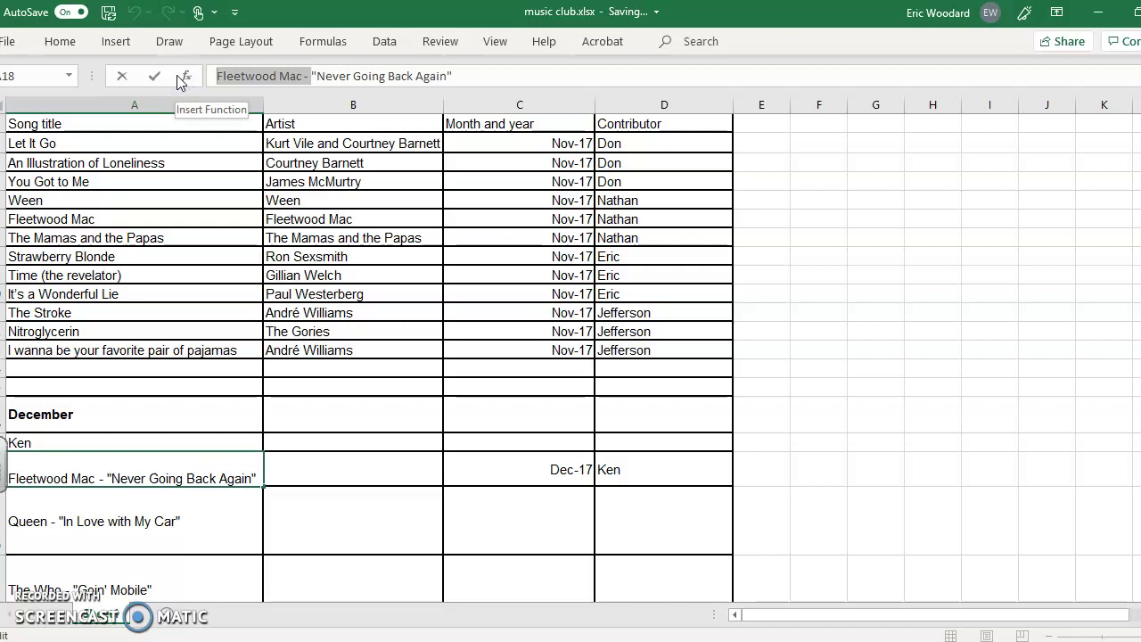
{"action": "key", "text": "Delete"}
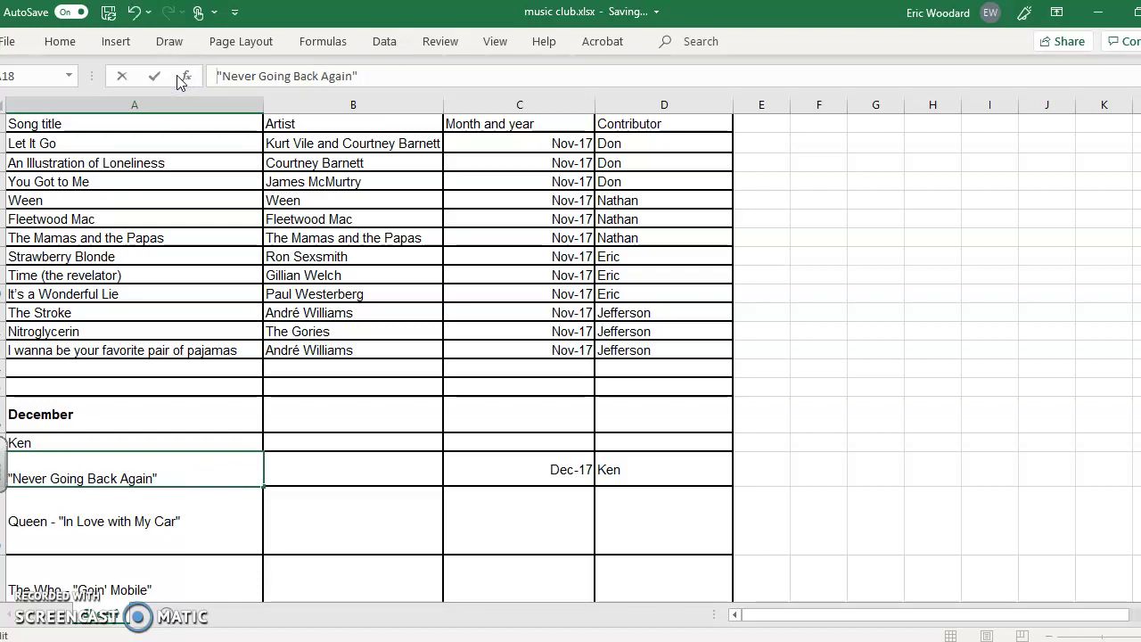
{"action": "left_click", "coordinate": [353, 474]}
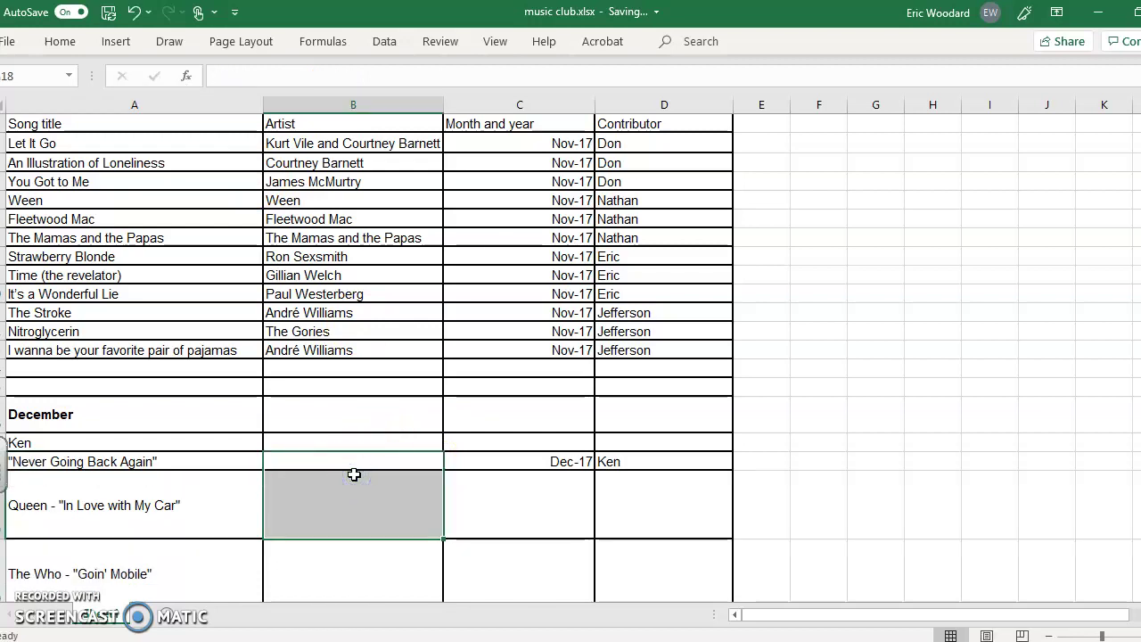
{"action": "left_click", "coordinate": [342, 460]}
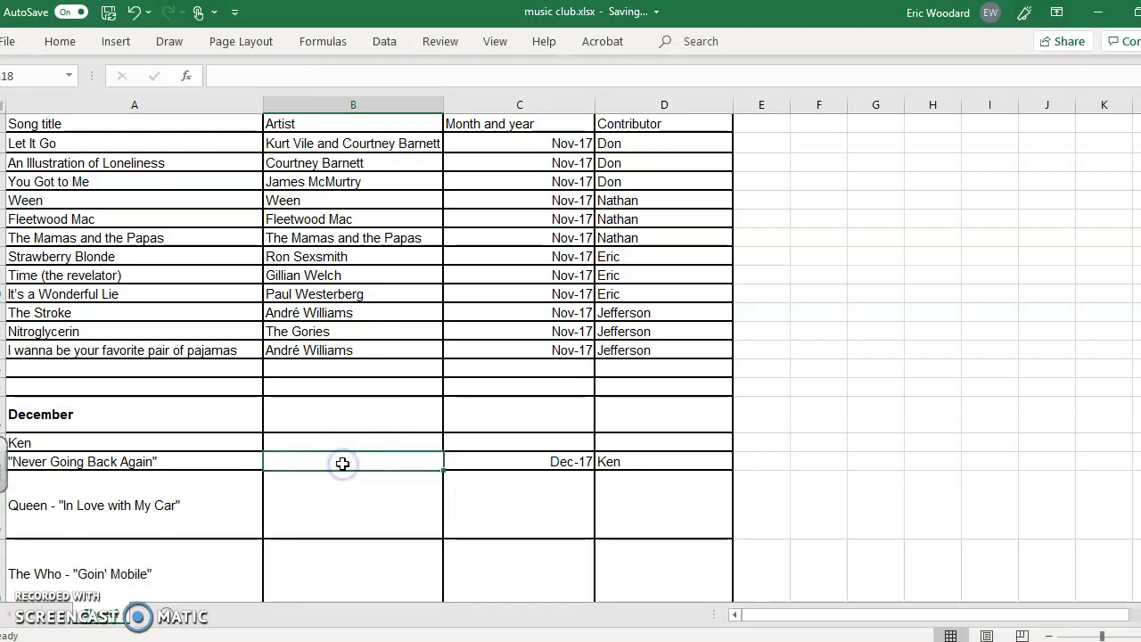
{"action": "key", "text": "ctrl+v"}
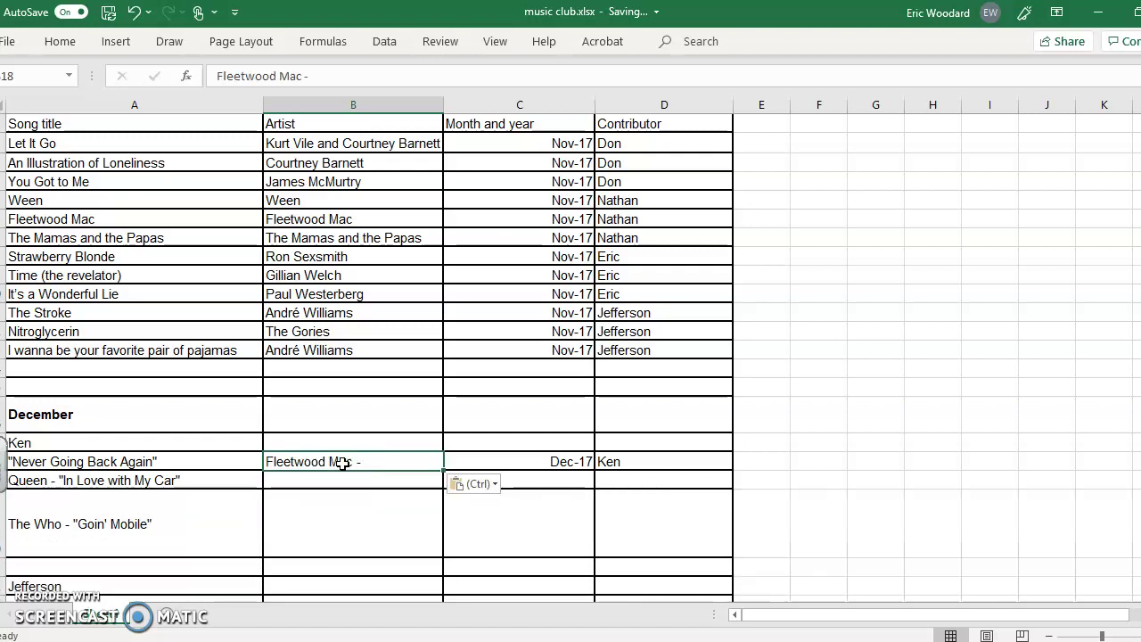
{"action": "left_click", "coordinate": [323, 77]}
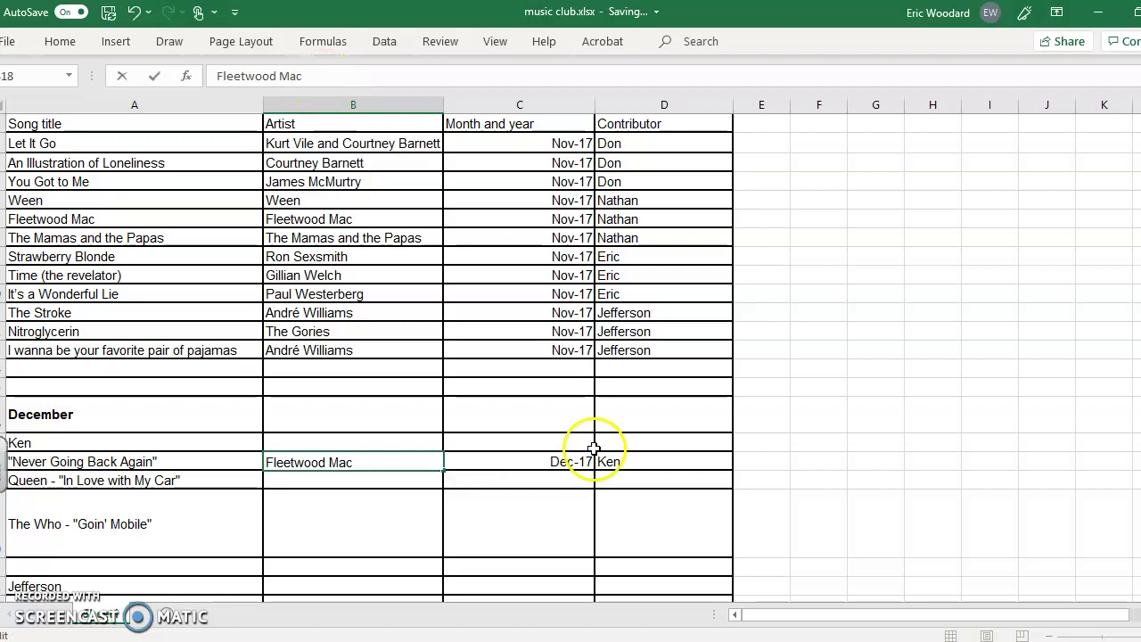
{"action": "left_click", "coordinate": [188, 461]}
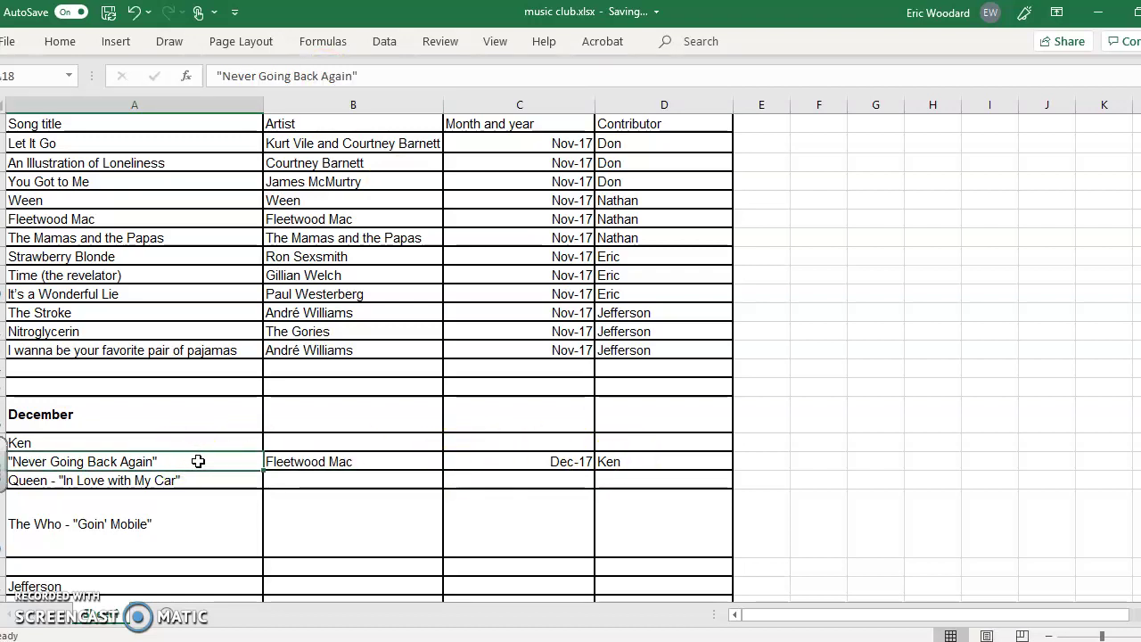
Move Queen out of the 'In Love with My Car' title into the Artist column, dropping the dash.
{"action": "left_click", "coordinate": [249, 479]}
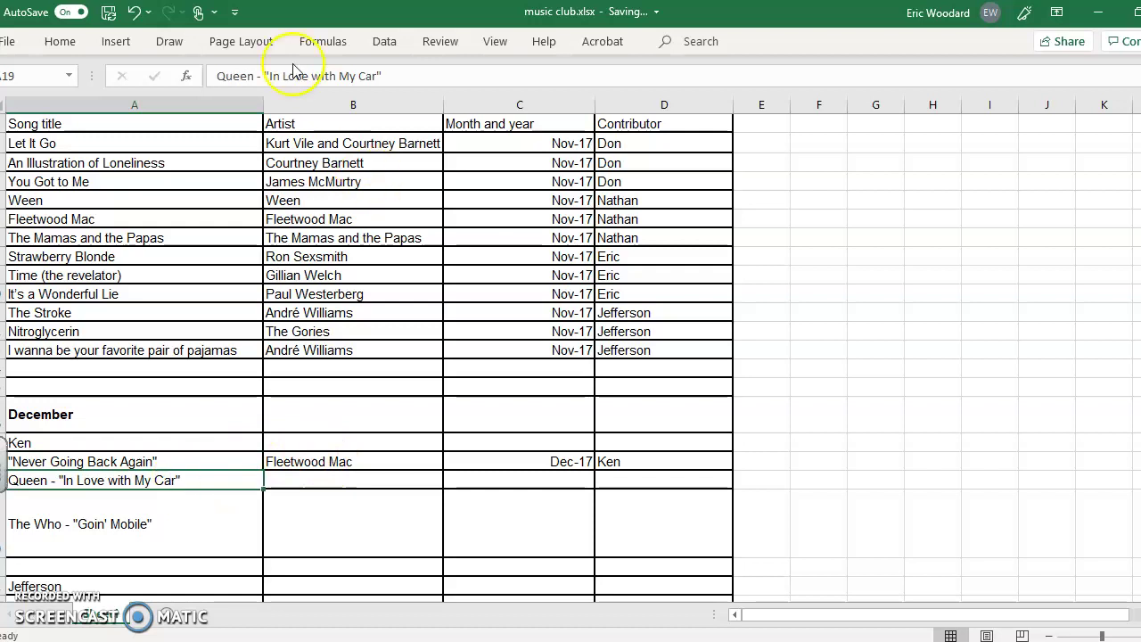
{"action": "left_click_drag", "start_coordinate": [267, 75], "coordinate": [141, 76]}
{"action": "key", "text": "ctrl+c"}
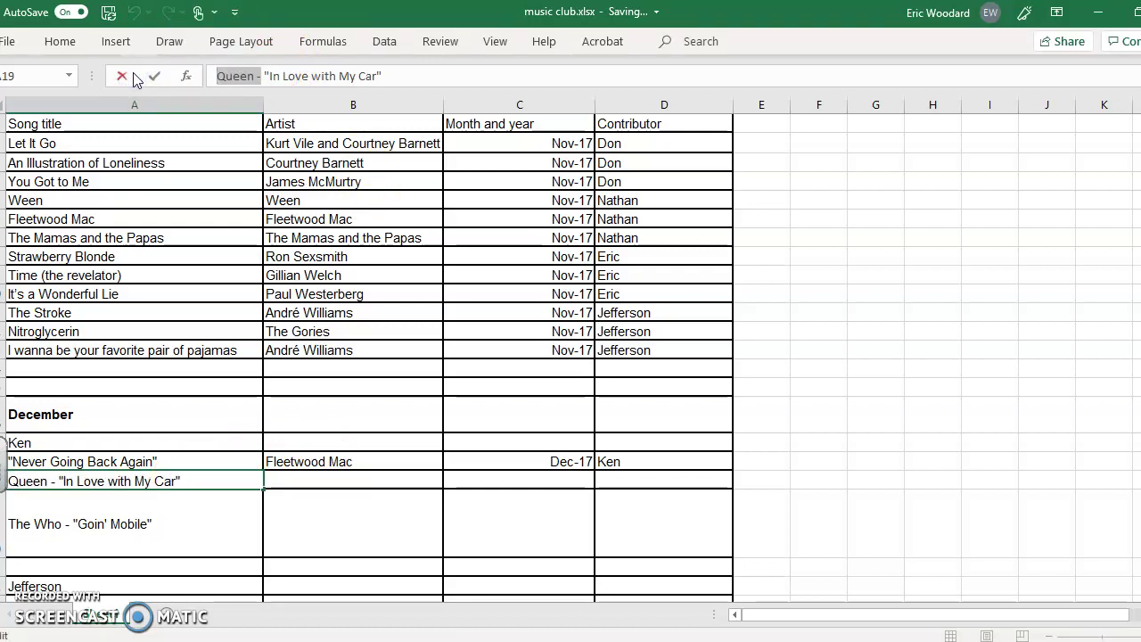
{"action": "key", "text": "BackSpace"}
{"action": "left_click", "coordinate": [364, 477]}
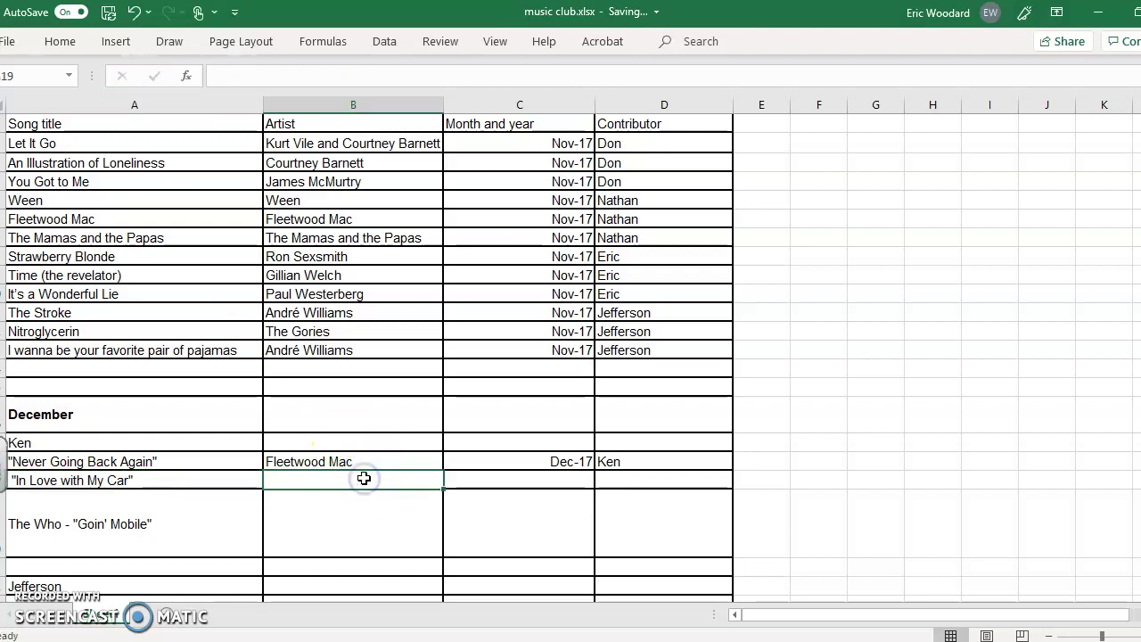
{"action": "key", "text": "ctrl+v"}
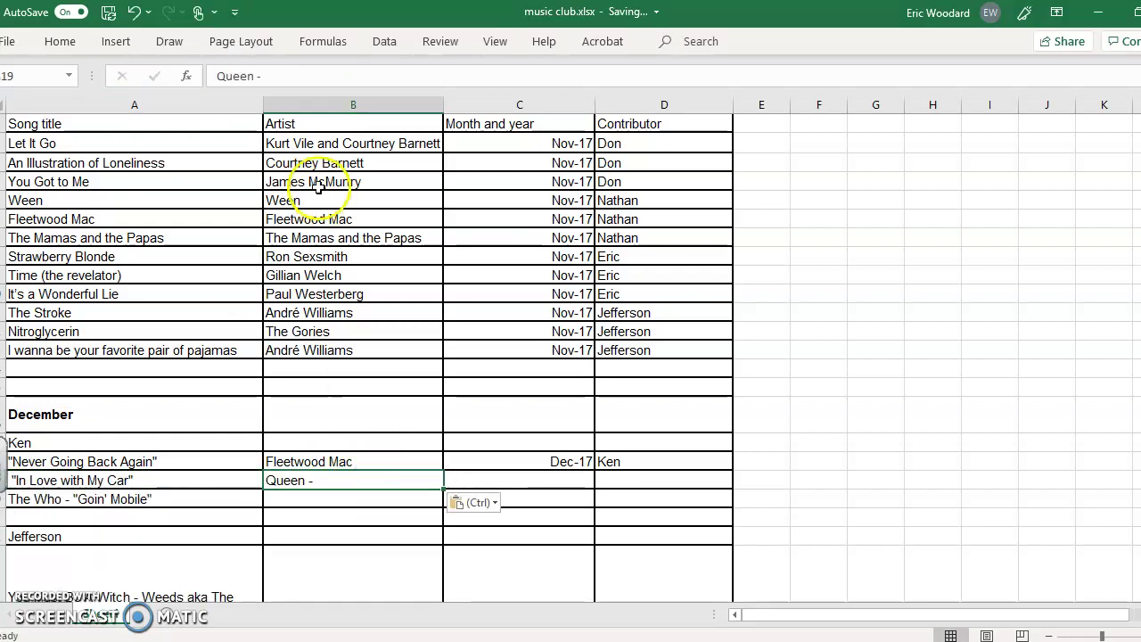
{"action": "left_click", "coordinate": [284, 77]}
{"action": "key", "text": "BackSpace"}
{"action": "key", "text": "BackSpace"}
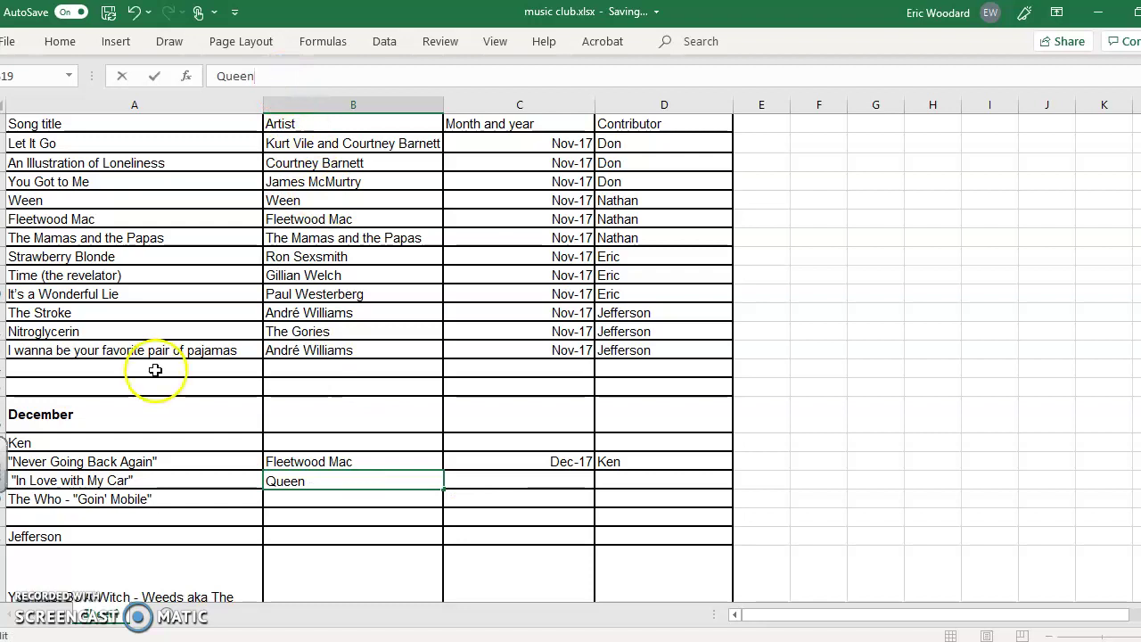
Move The Who out of the 'Goin' Mobile' title into the Artist column.
{"action": "left_click", "coordinate": [154, 497]}
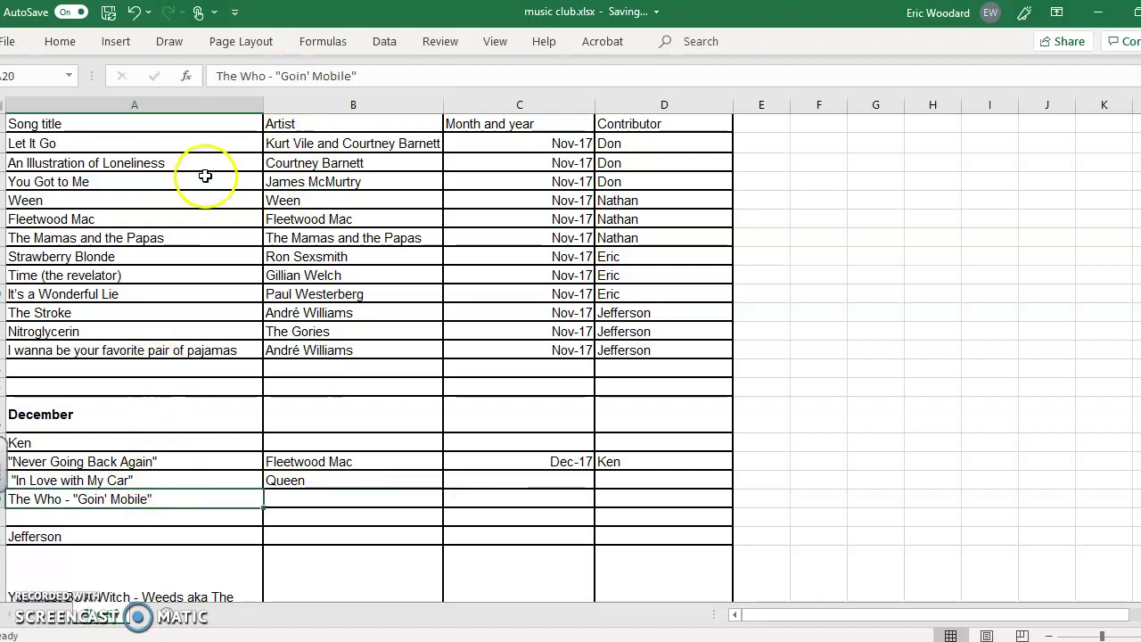
{"action": "left_click_drag", "start_coordinate": [272, 75], "coordinate": [178, 80]}
{"action": "key", "text": "ctrl+c"}
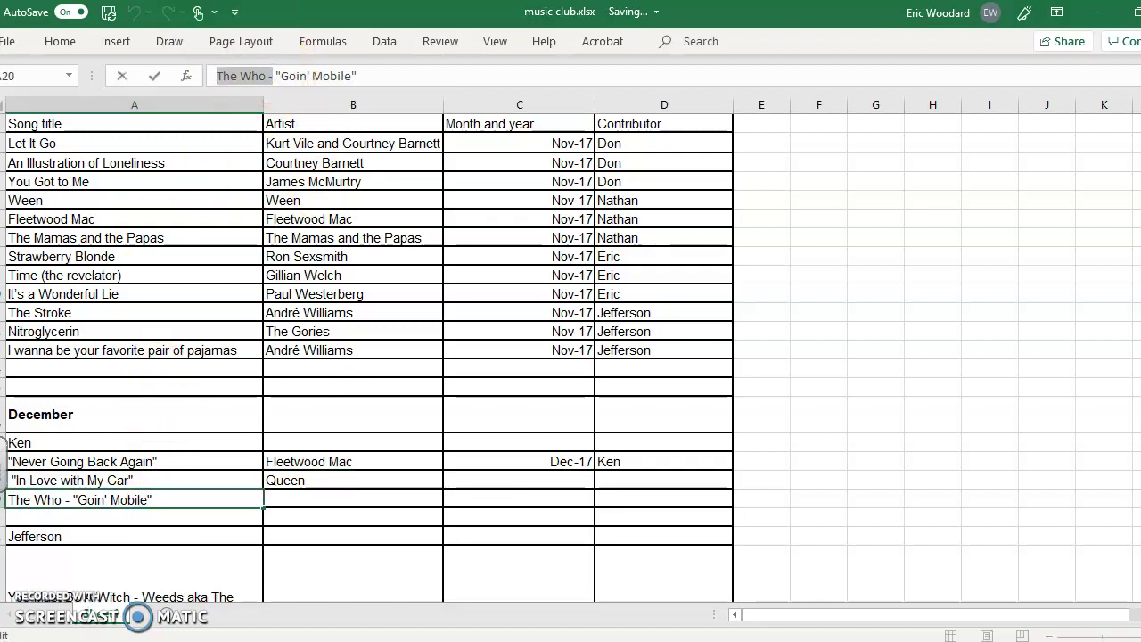
{"action": "key", "text": "BackSpace"}
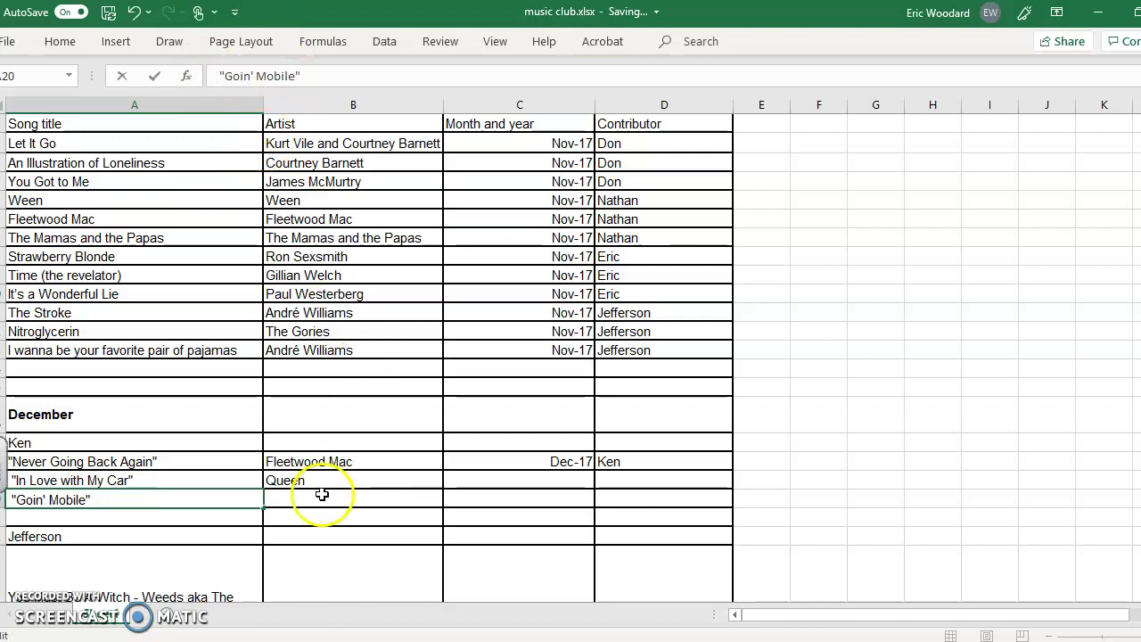
{"action": "key", "text": "ctrl+z"}
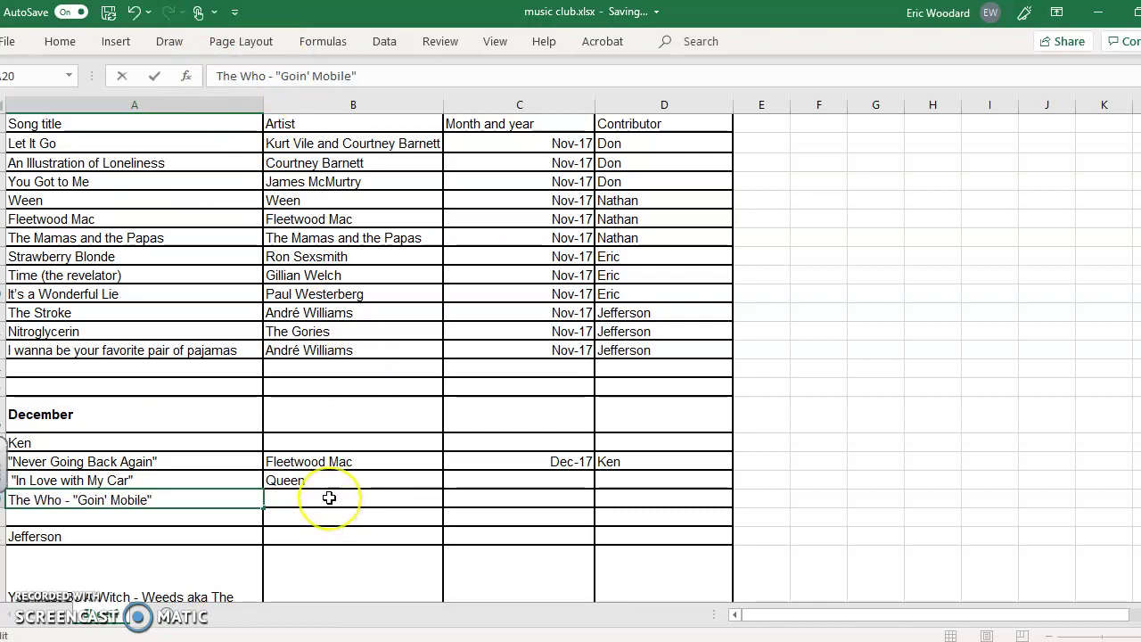
{"action": "key", "text": "BackSpace"}
{"action": "key", "text": "BackSpace"}
{"action": "key", "text": "BackSpace"}
{"action": "key", "text": "BackSpace"}
{"action": "key", "text": "BackSpace"}
{"action": "key", "text": "BackSpace"}
{"action": "key", "text": "BackSpace"}
{"action": "key", "text": "BackSpace"}
{"action": "key", "text": "BackSpace"}
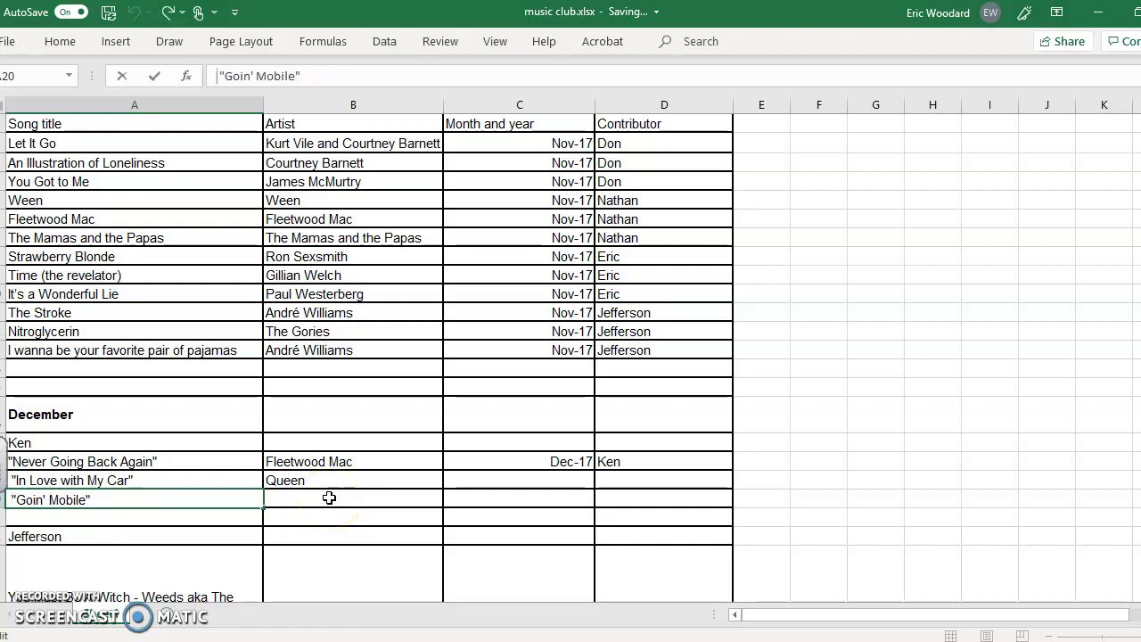
{"action": "left_click", "coordinate": [329, 498]}
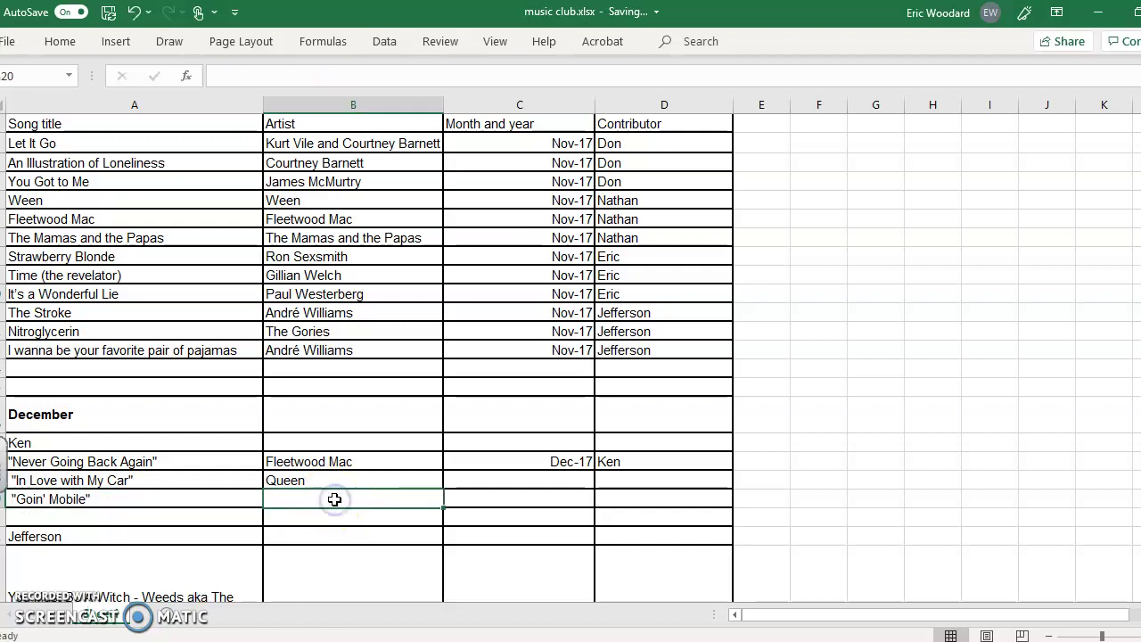
{"action": "key", "text": "ctrl+v"}
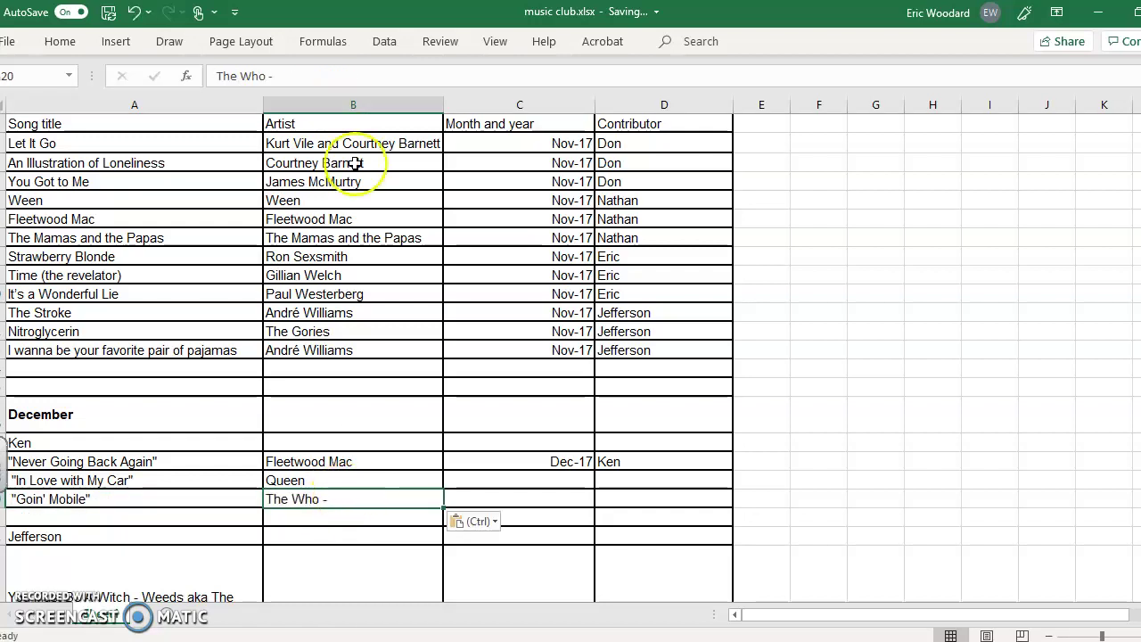
{"action": "left_click", "coordinate": [304, 85]}
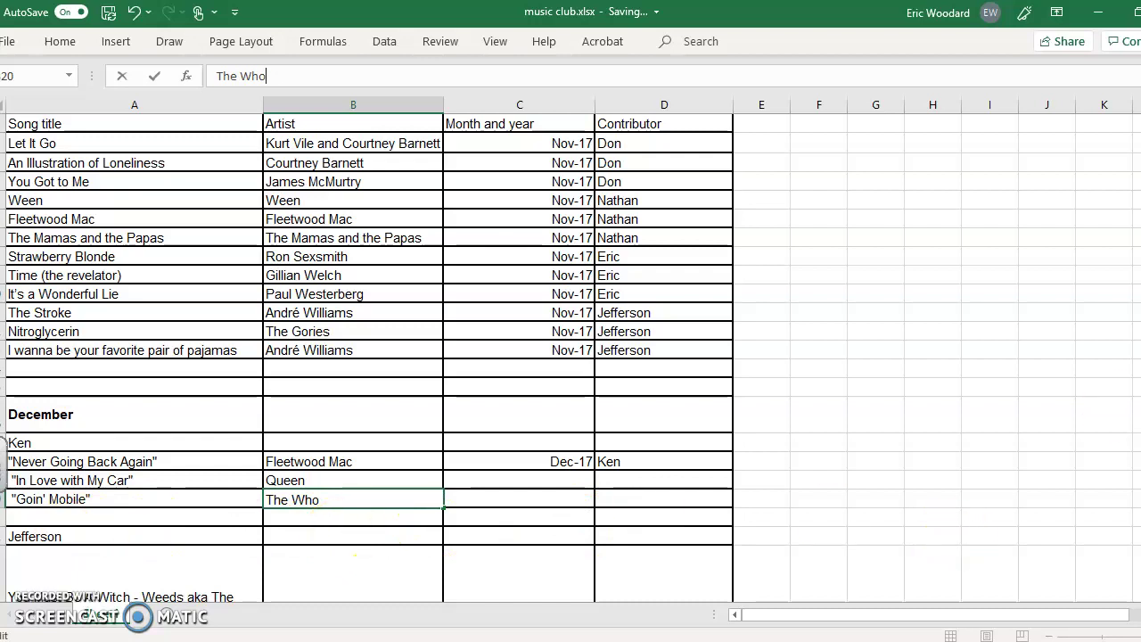
Enter the missing contributor's name for the Witch song row.
{"action": "scroll", "coordinate": [436, 357], "scroll_direction": "down", "scroll_amount": 2}
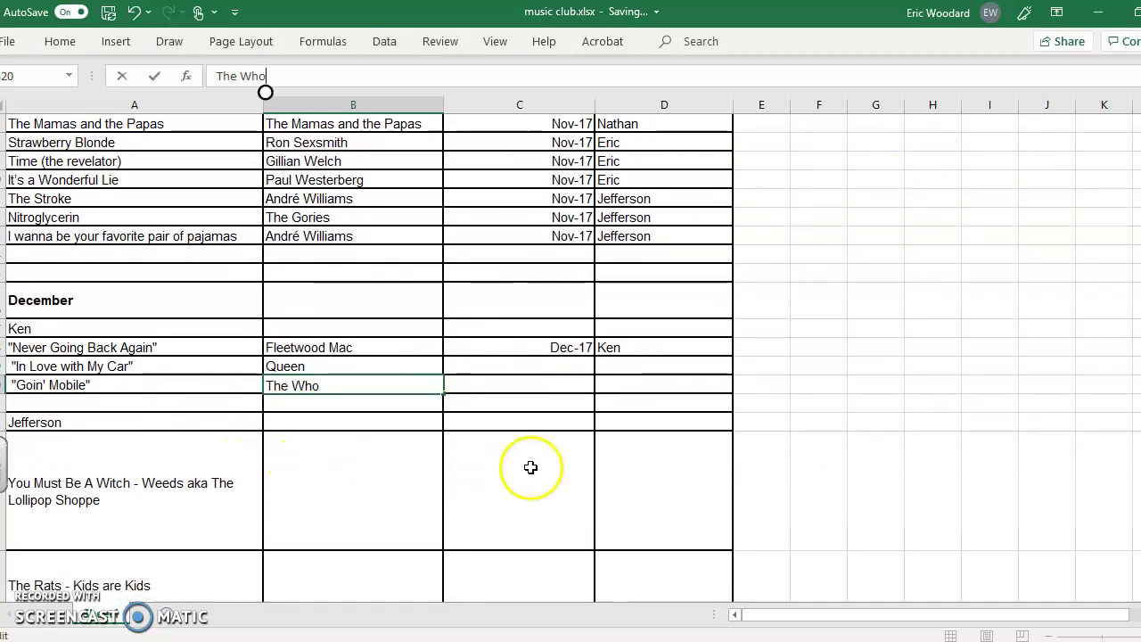
{"action": "left_click", "coordinate": [659, 486]}
{"action": "type", "text": "J"}
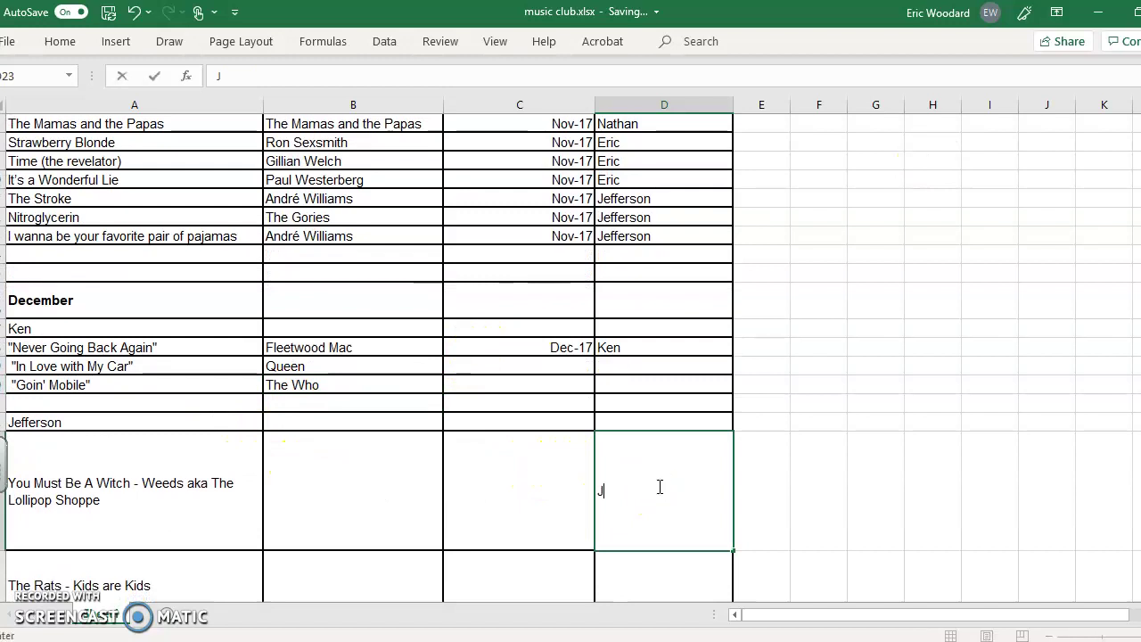
{"action": "type", "text": "efferson"}
{"action": "left_click", "coordinate": [331, 469]}
Move Weeds aka The Lollipop Shoppe into column B on the Witch row and widen column B.
{"action": "left_click", "coordinate": [204, 446]}
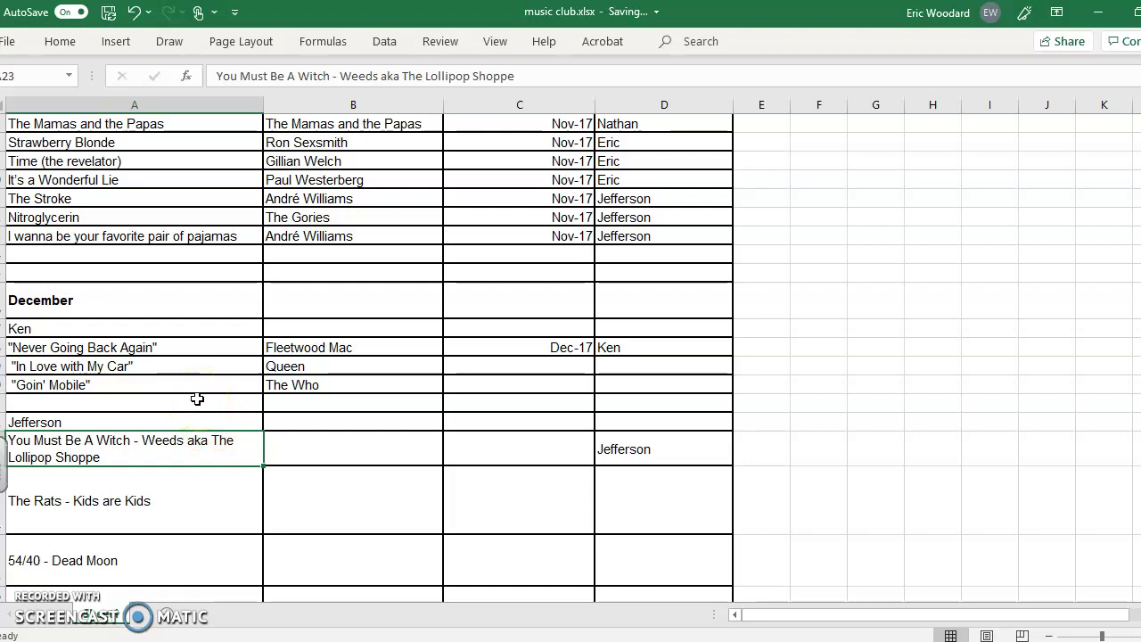
{"action": "scroll", "coordinate": [204, 476], "scroll_direction": "down", "scroll_amount": 3}
{"action": "scroll", "coordinate": [204, 476], "scroll_direction": "up", "scroll_amount": 4}
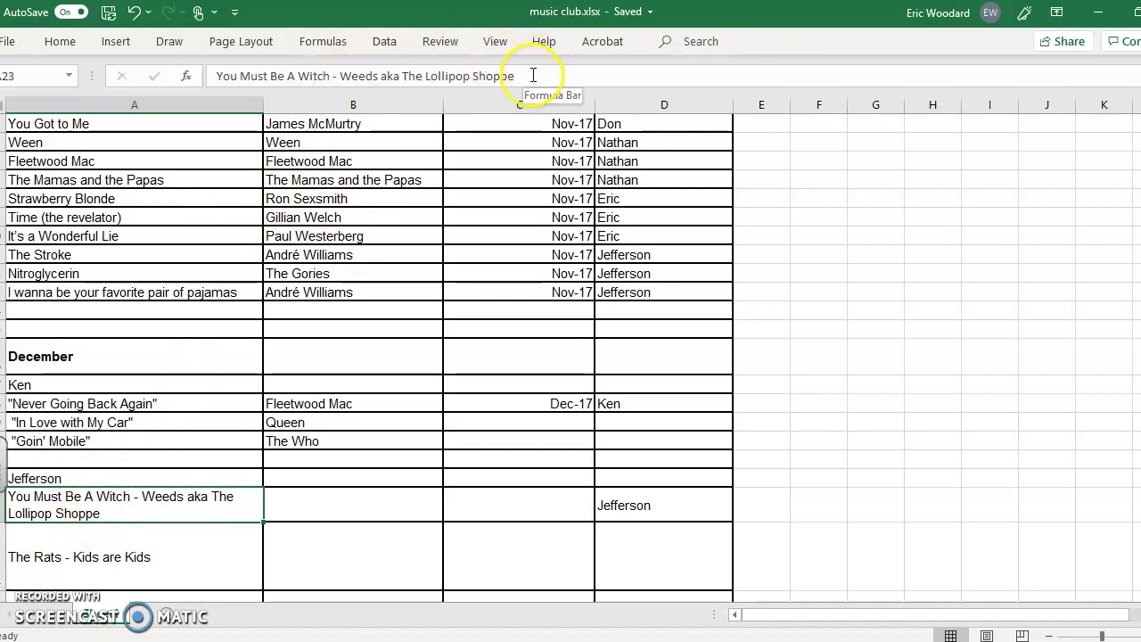
{"action": "left_click_drag", "start_coordinate": [534, 78], "coordinate": [345, 79]}
{"action": "key", "text": "ctrl+c"}
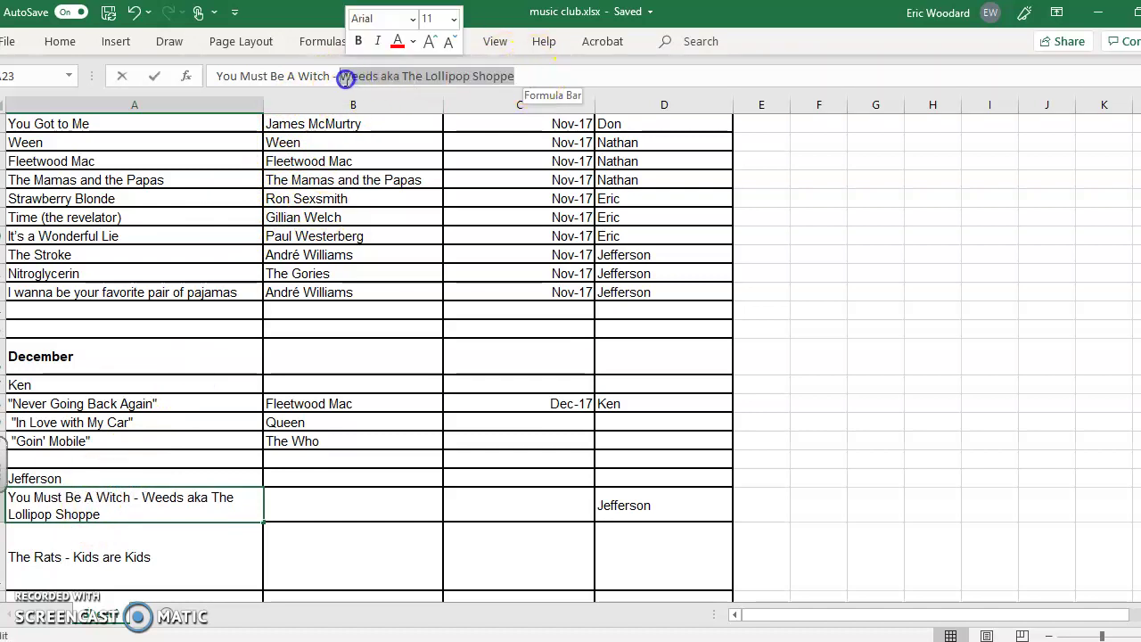
{"action": "key", "text": "Delete"}
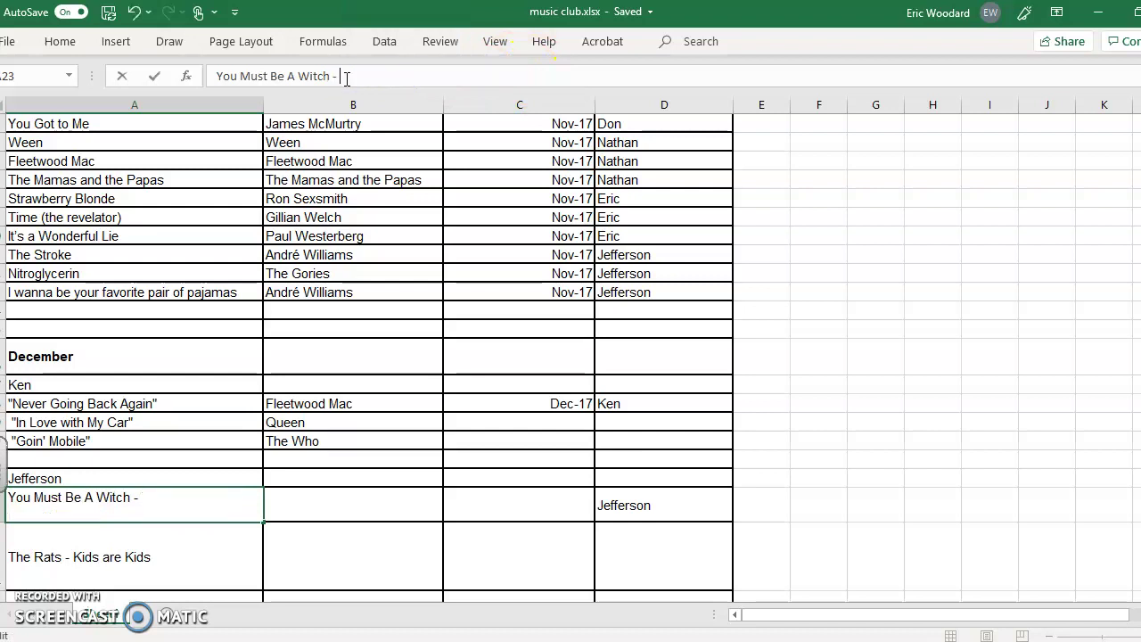
{"action": "left_click", "coordinate": [296, 477]}
{"action": "key", "text": "ctrl+v"}
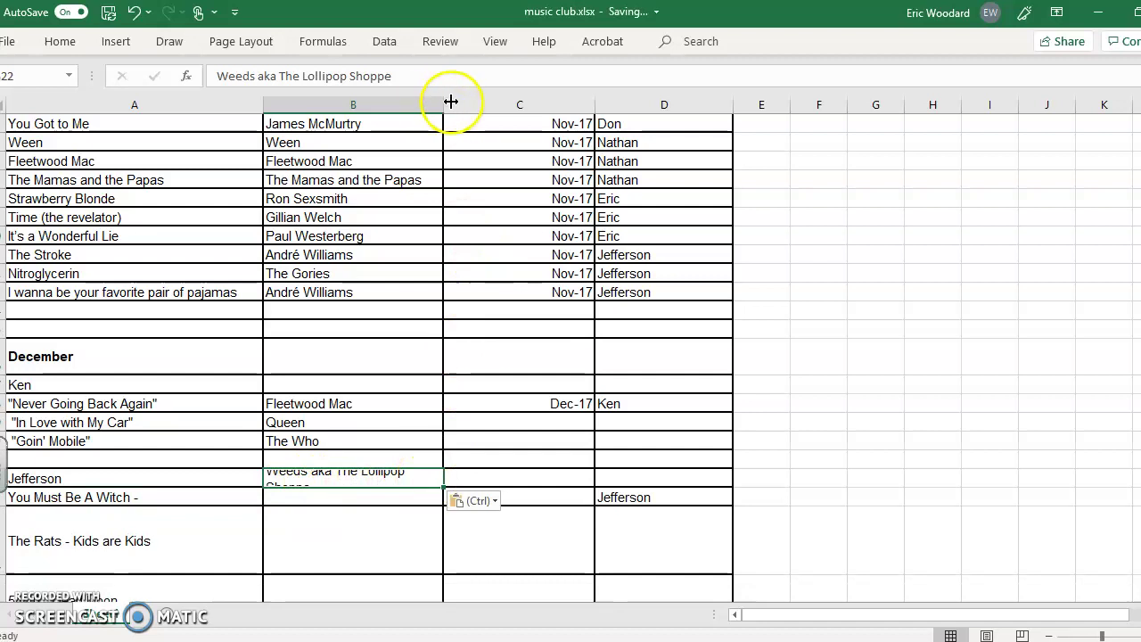
{"action": "left_click_drag", "start_coordinate": [444, 103], "coordinate": [511, 104]}
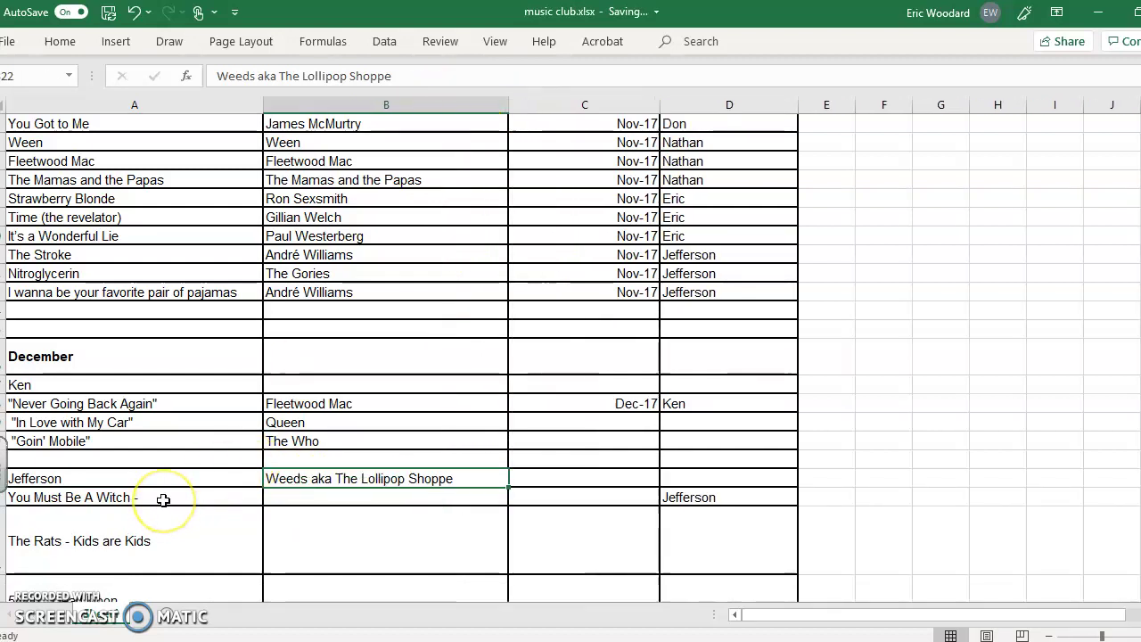
{"action": "left_click", "coordinate": [324, 476]}
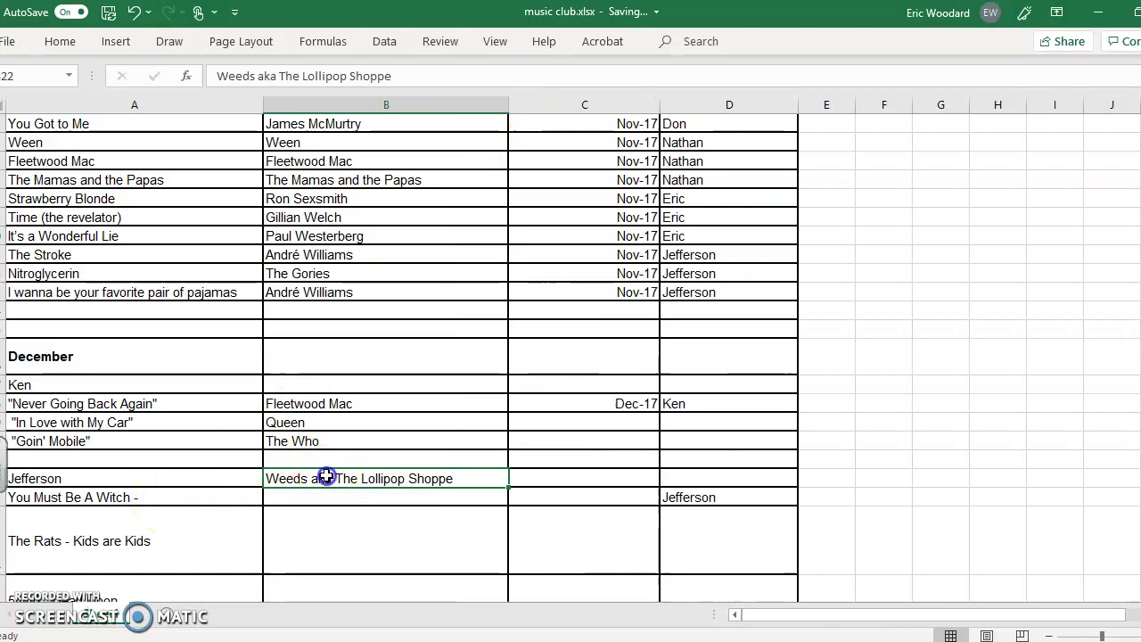
{"action": "key", "text": "ctrl+c"}
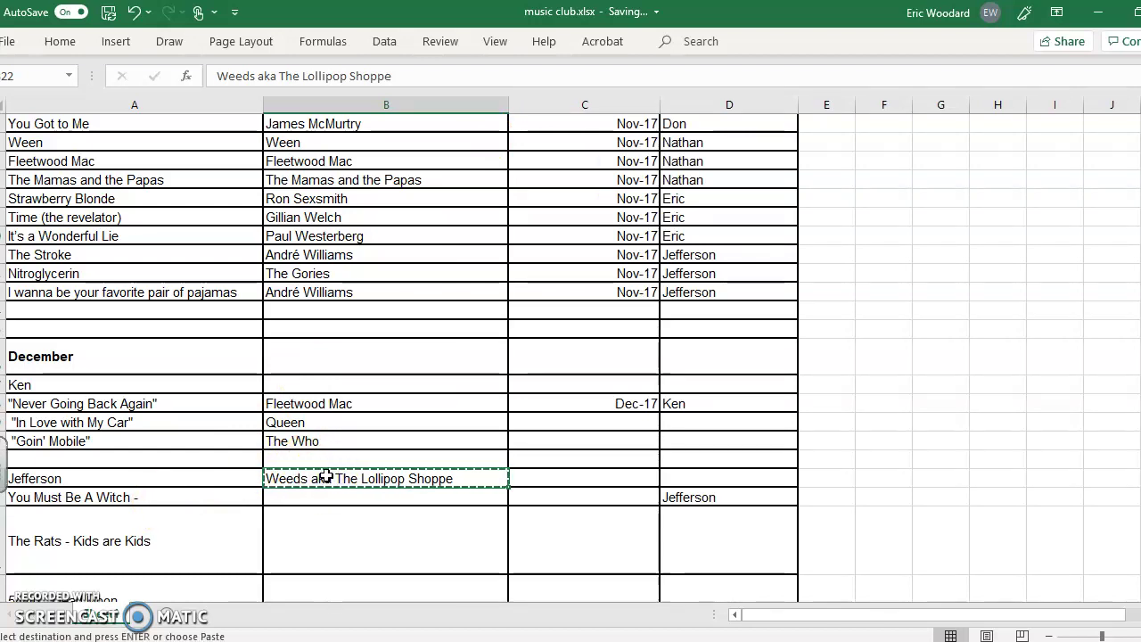
{"action": "left_click", "coordinate": [328, 499]}
{"action": "key", "text": "Return"}
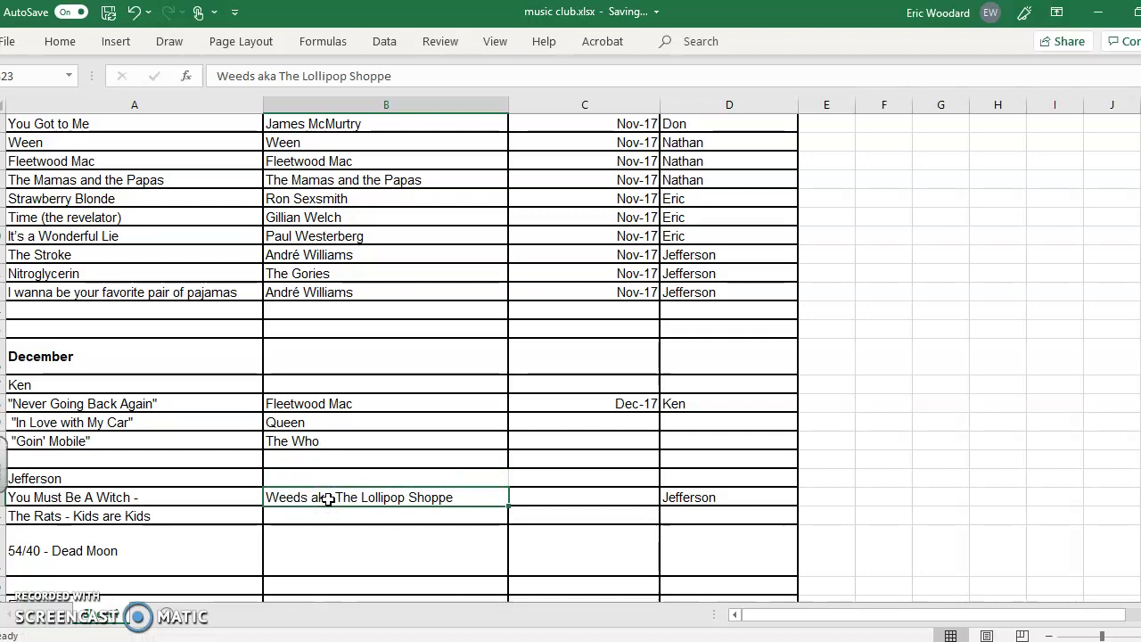
Move Kids are Kids and Dead Moon out of their entries into column B.
{"action": "left_click", "coordinate": [186, 518]}
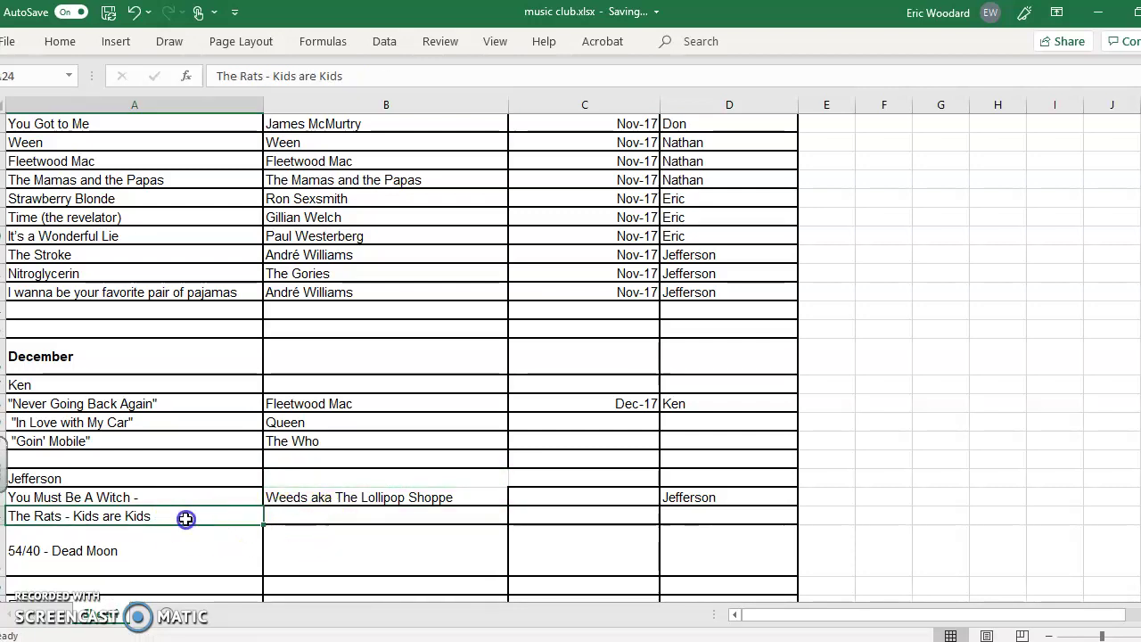
{"action": "left_click_drag", "start_coordinate": [360, 75], "coordinate": [281, 76]}
{"action": "key", "text": "Delete"}
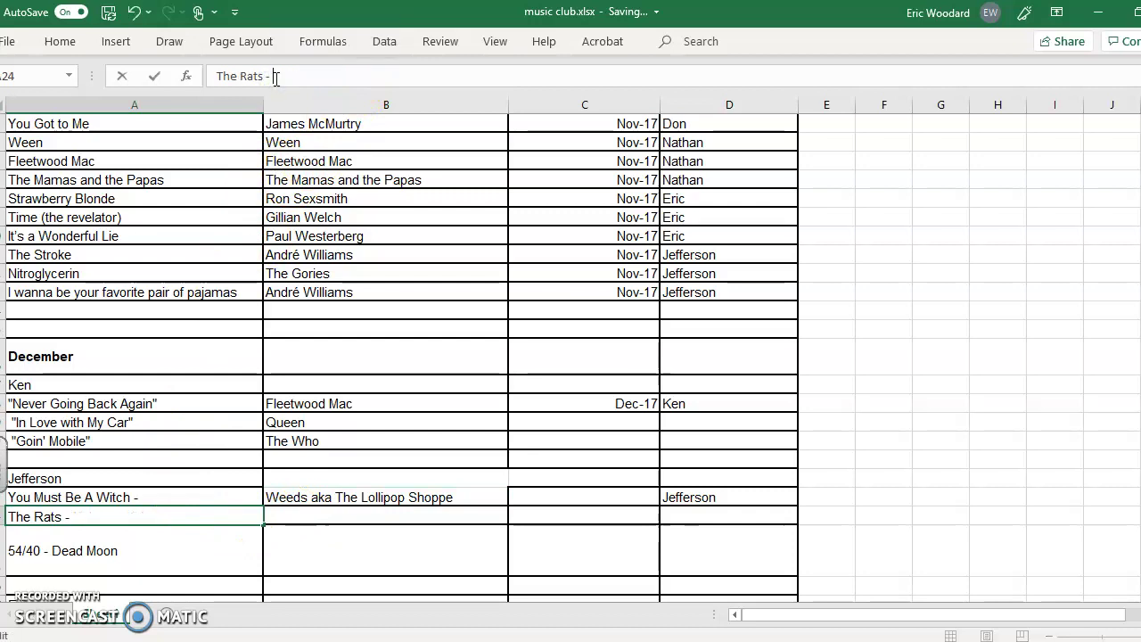
{"action": "left_click", "coordinate": [369, 516]}
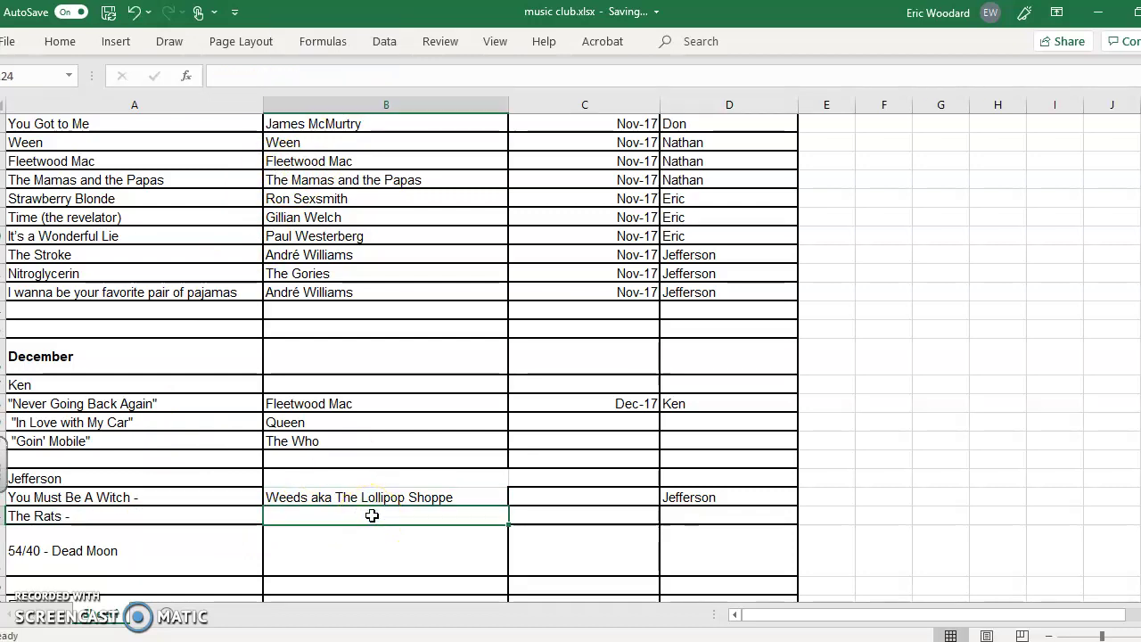
{"action": "key", "text": "ctrl+v"}
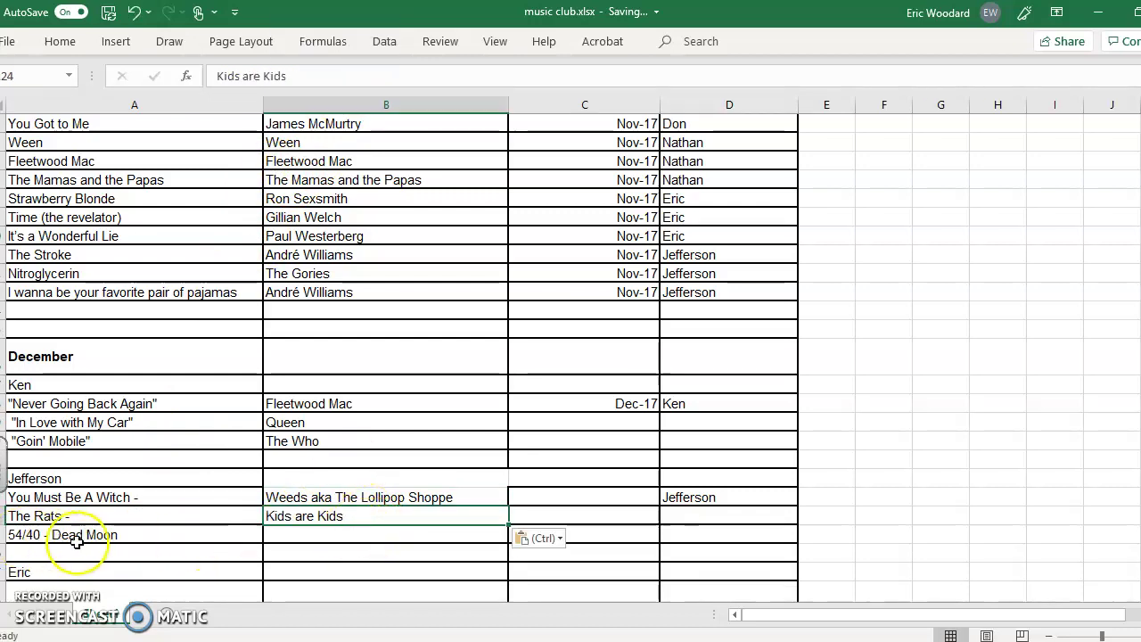
{"action": "left_click", "coordinate": [126, 535]}
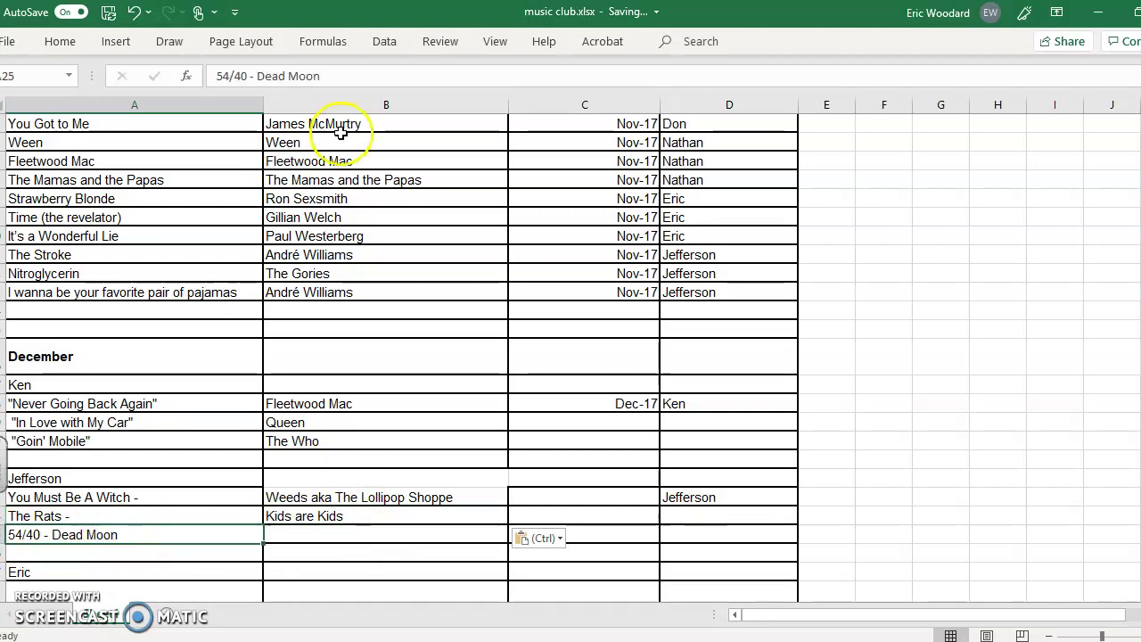
{"action": "left_click_drag", "start_coordinate": [348, 76], "coordinate": [272, 77]}
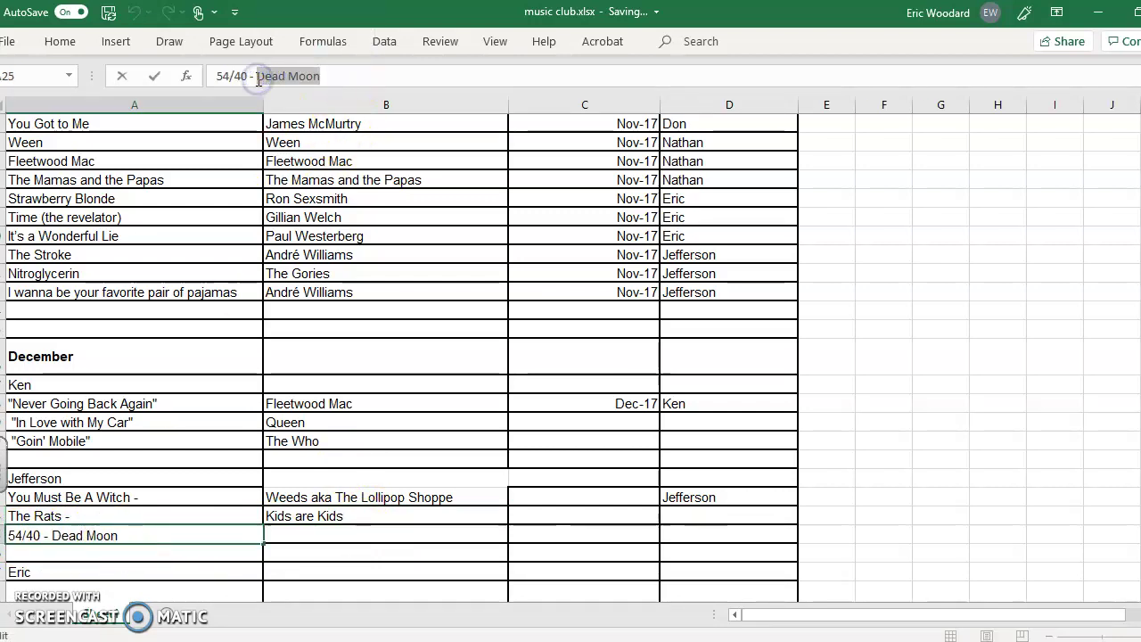
{"action": "key", "text": "BackSpace"}
{"action": "left_click", "coordinate": [326, 530]}
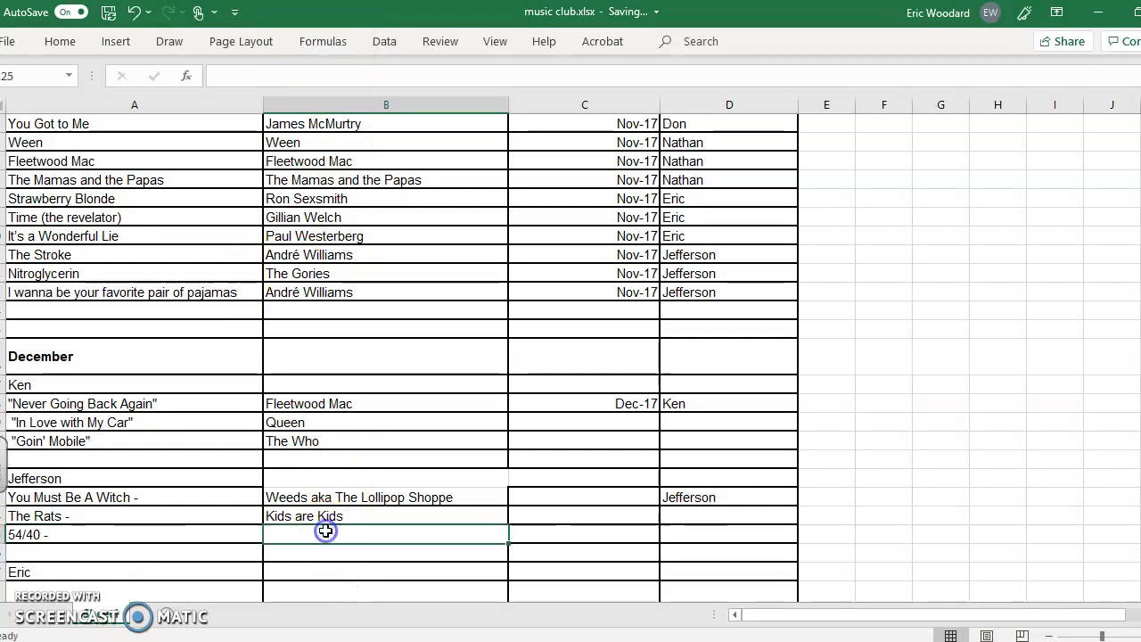
{"action": "key", "text": "ctrl+v"}
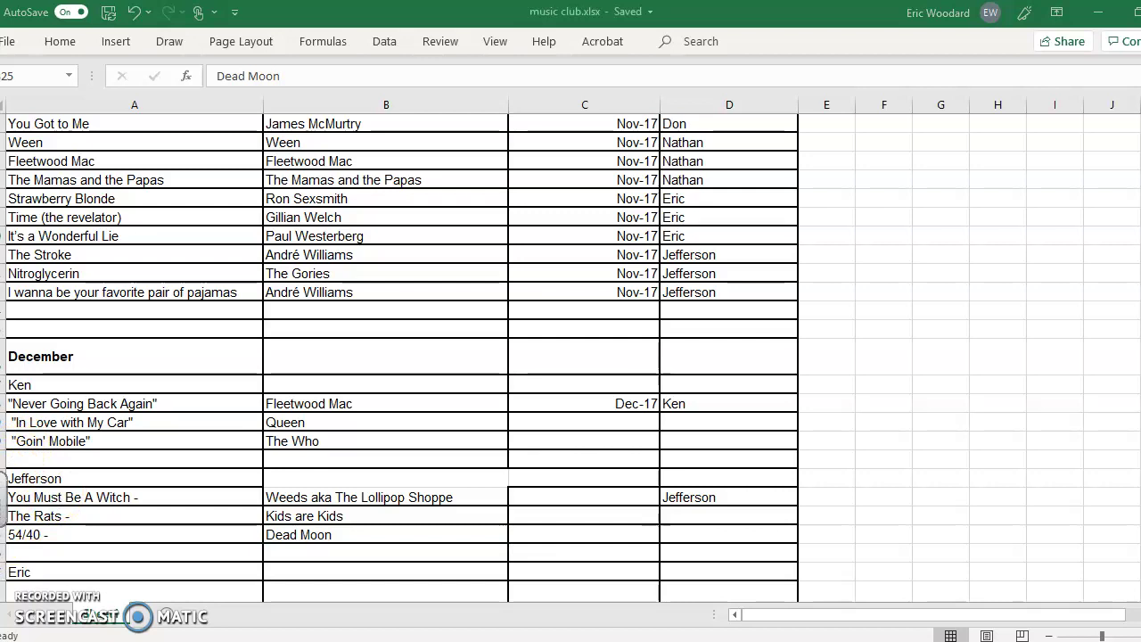
{"action": "mouse_move", "coordinate": [4, 268]}
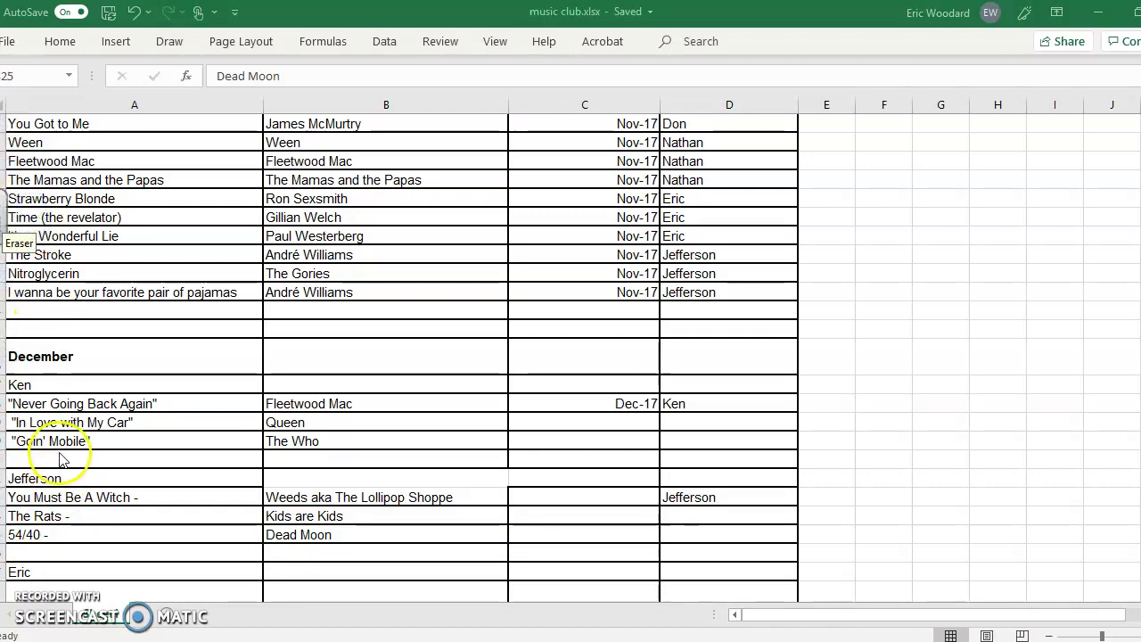
{"action": "key", "text": "ctrl+v"}
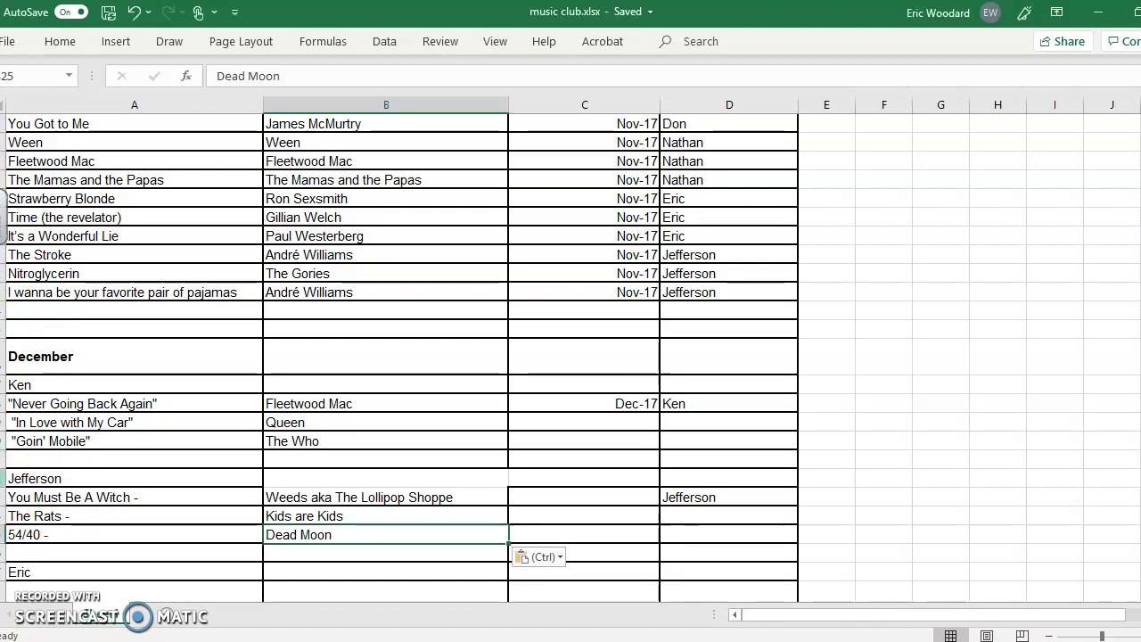
{"action": "left_click_drag", "start_coordinate": [33, 463], "coordinate": [29, 475]}
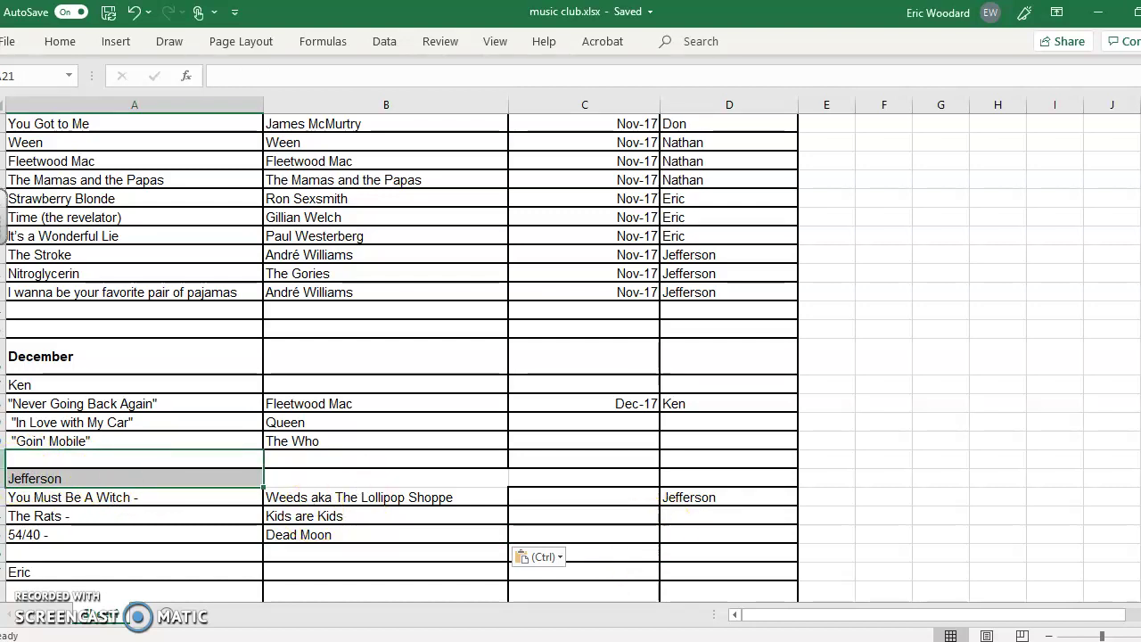
{"action": "left_click_drag", "start_coordinate": [2, 459], "coordinate": [1, 477]}
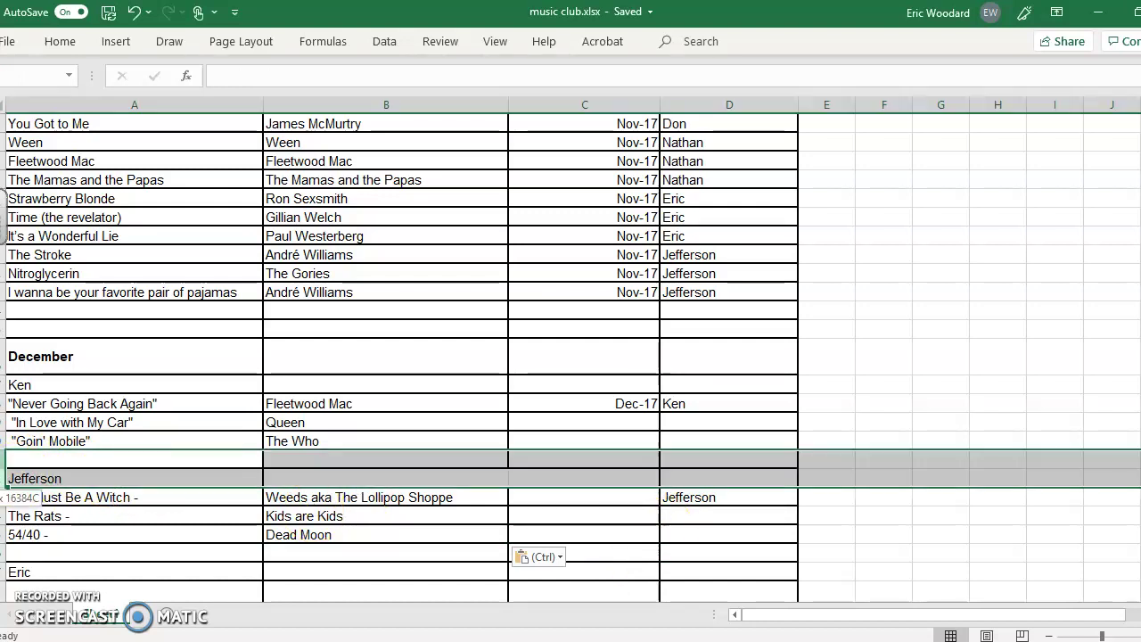
{"action": "right_click", "coordinate": [288, 477]}
{"action": "left_click", "coordinate": [337, 337]}
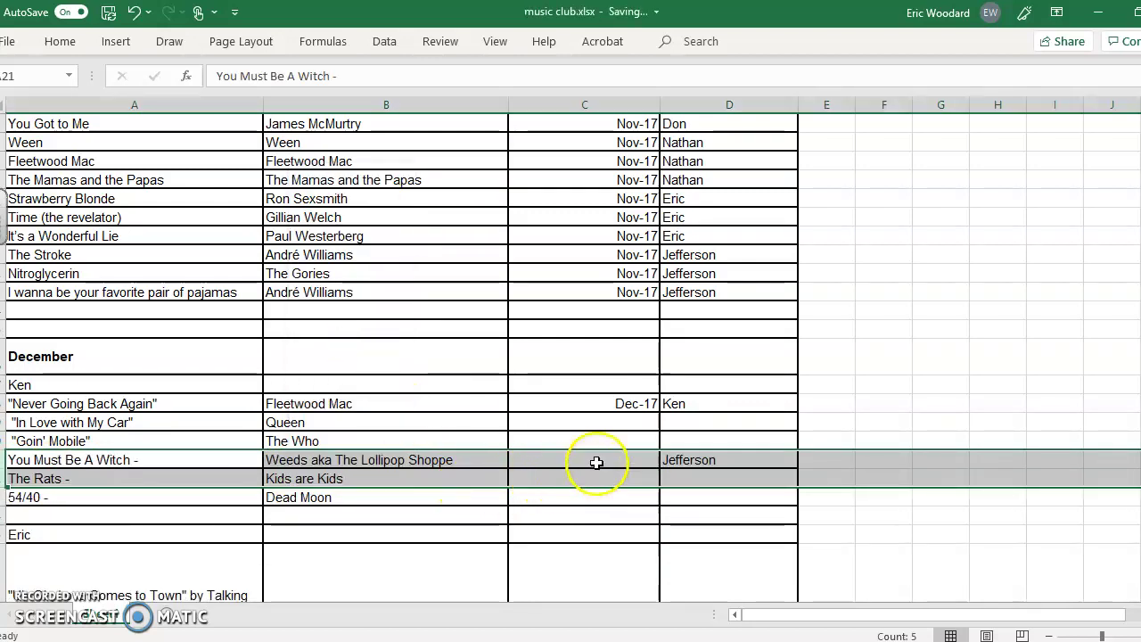
Try typing a December 2017 date into the 'In Love with My Car' month cell several times.
{"action": "left_click", "coordinate": [616, 422]}
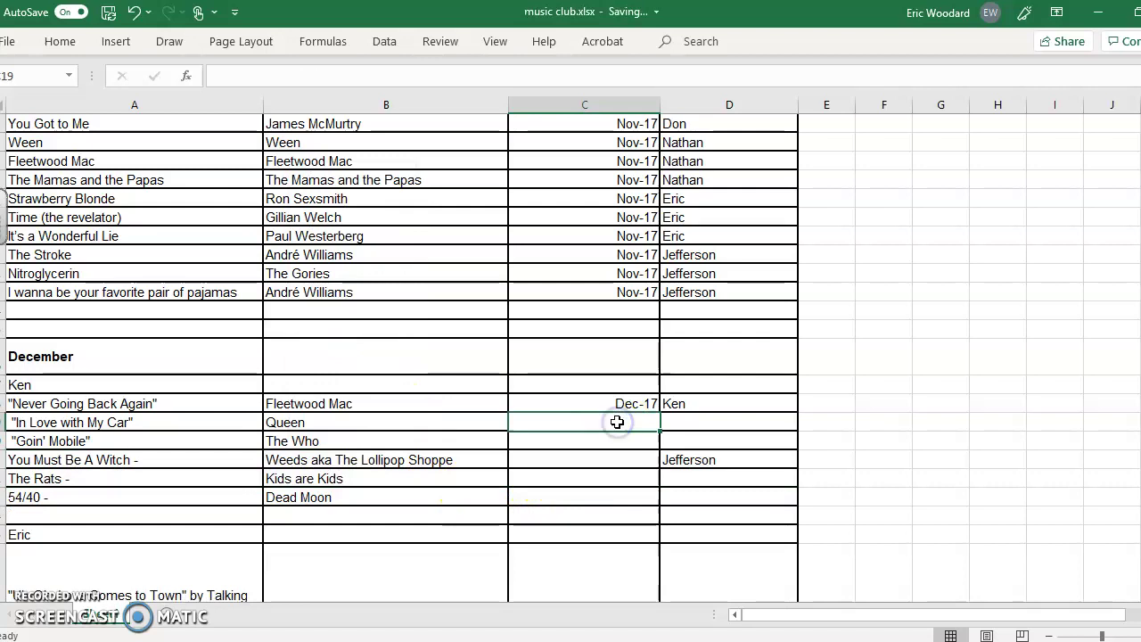
{"action": "type", "text": "Dece"}
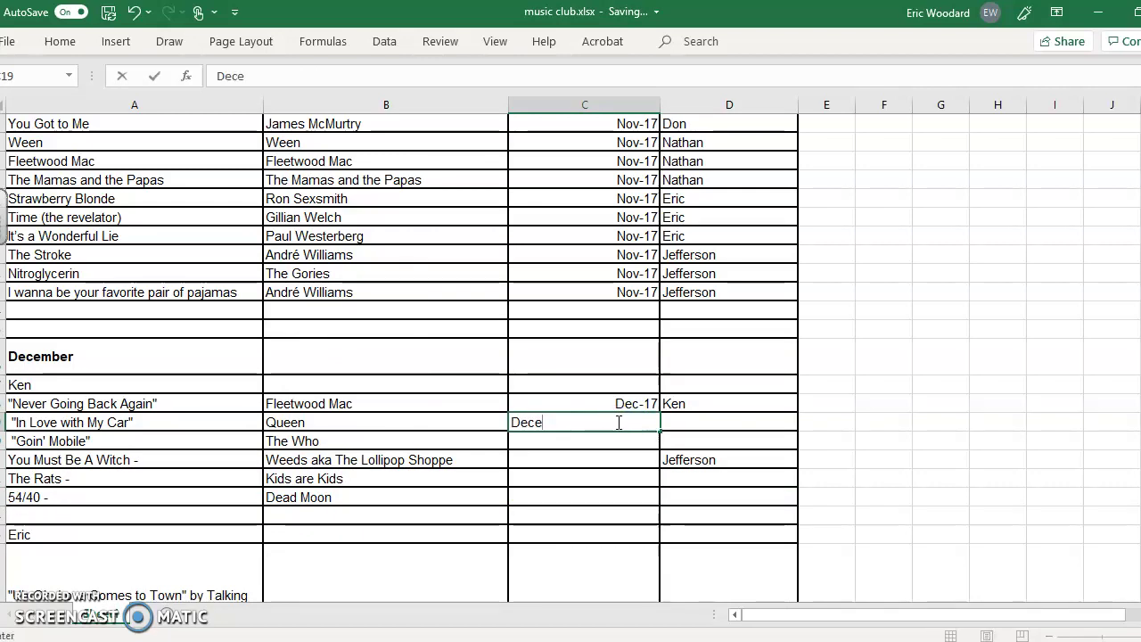
{"action": "type", "text": "mber 17"}
{"action": "key", "text": "Return"}
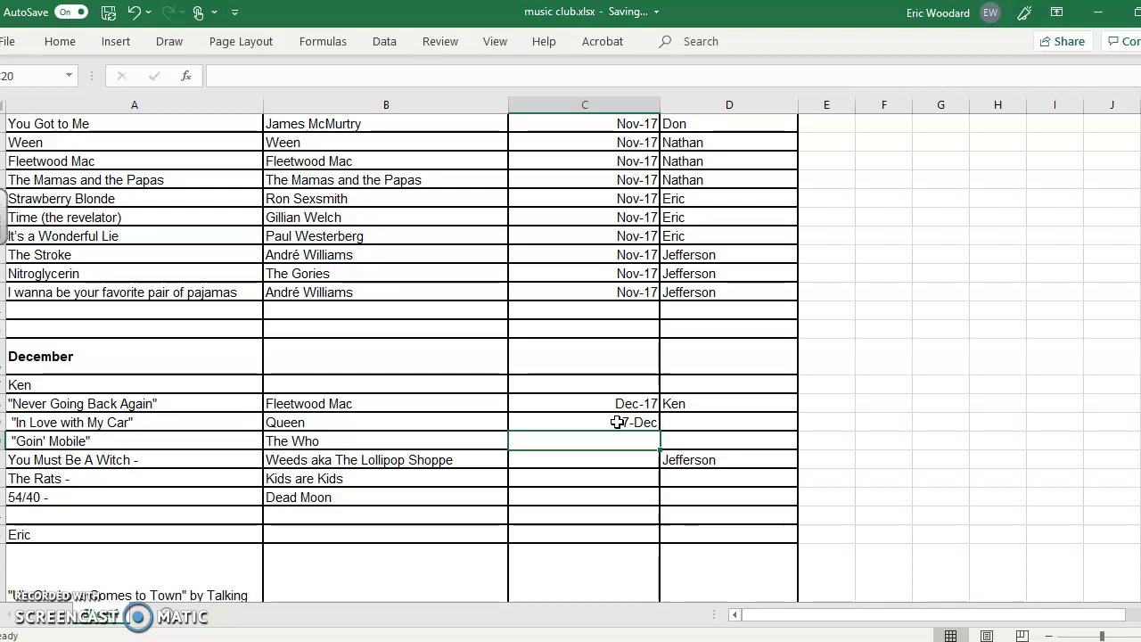
{"action": "left_click", "coordinate": [617, 422]}
{"action": "type", "text": "d"}
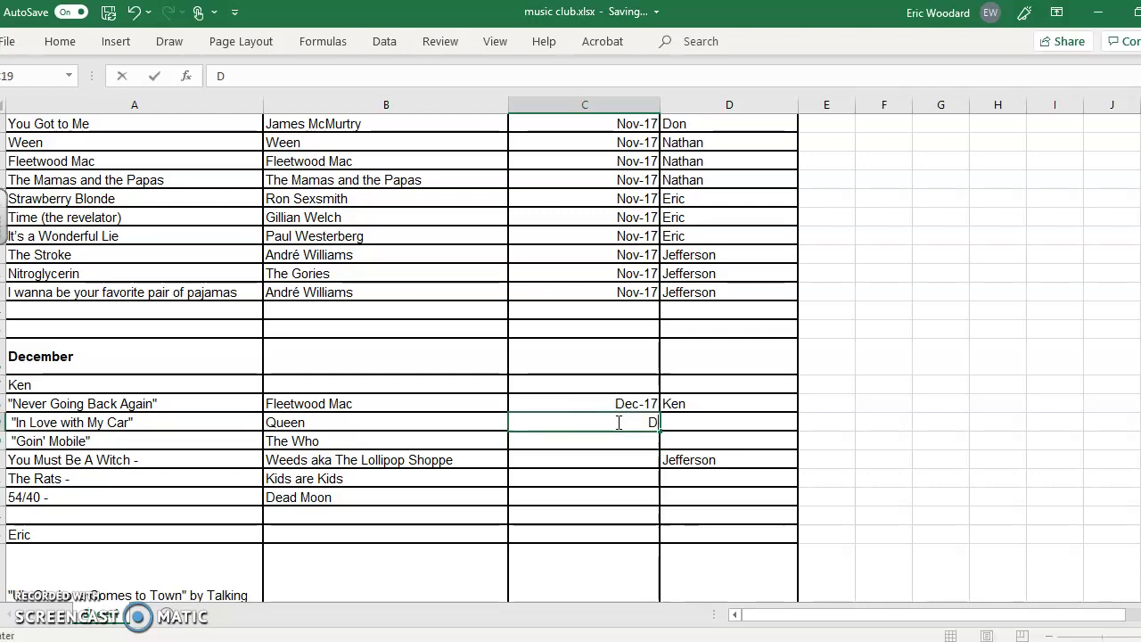
{"action": "type", "text": "ecember 2091"}
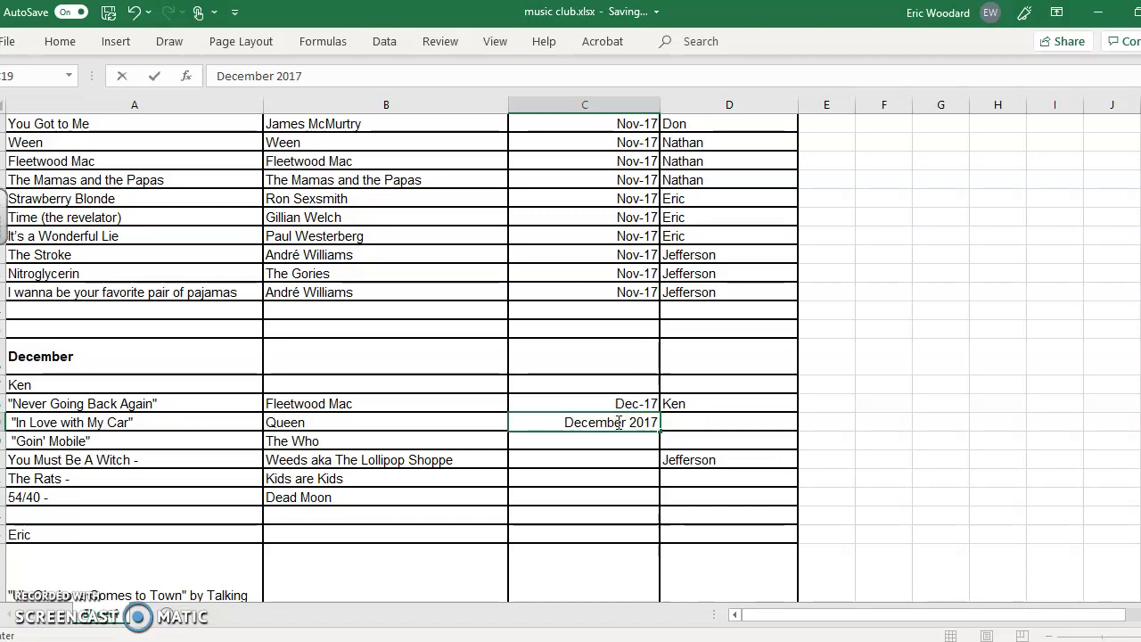
{"action": "left_click", "coordinate": [622, 438]}
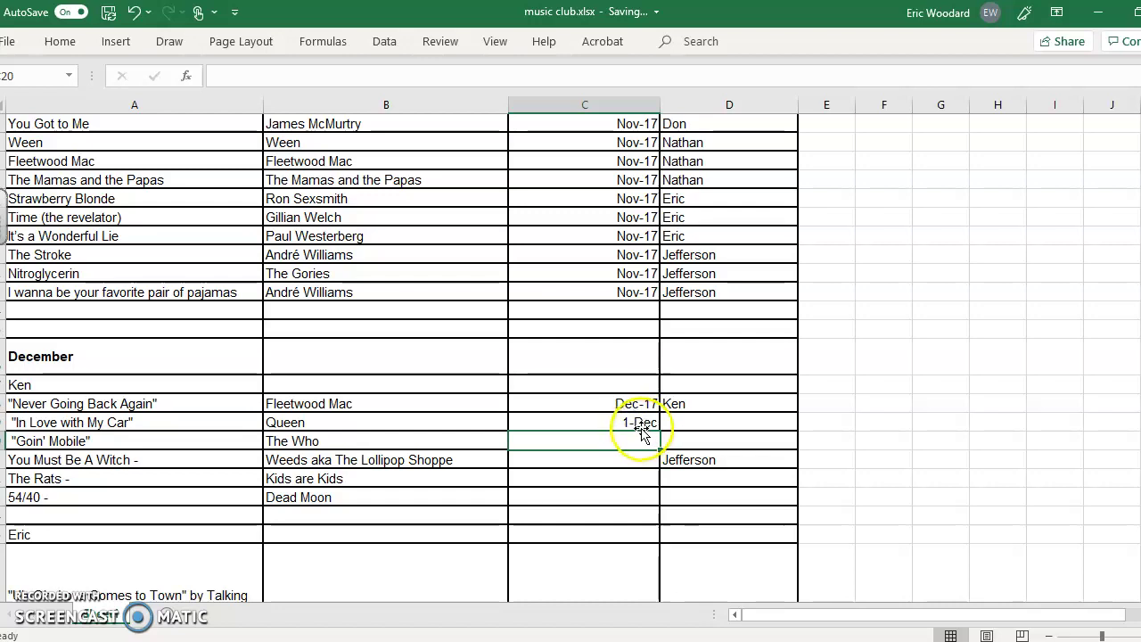
{"action": "left_click", "coordinate": [638, 422]}
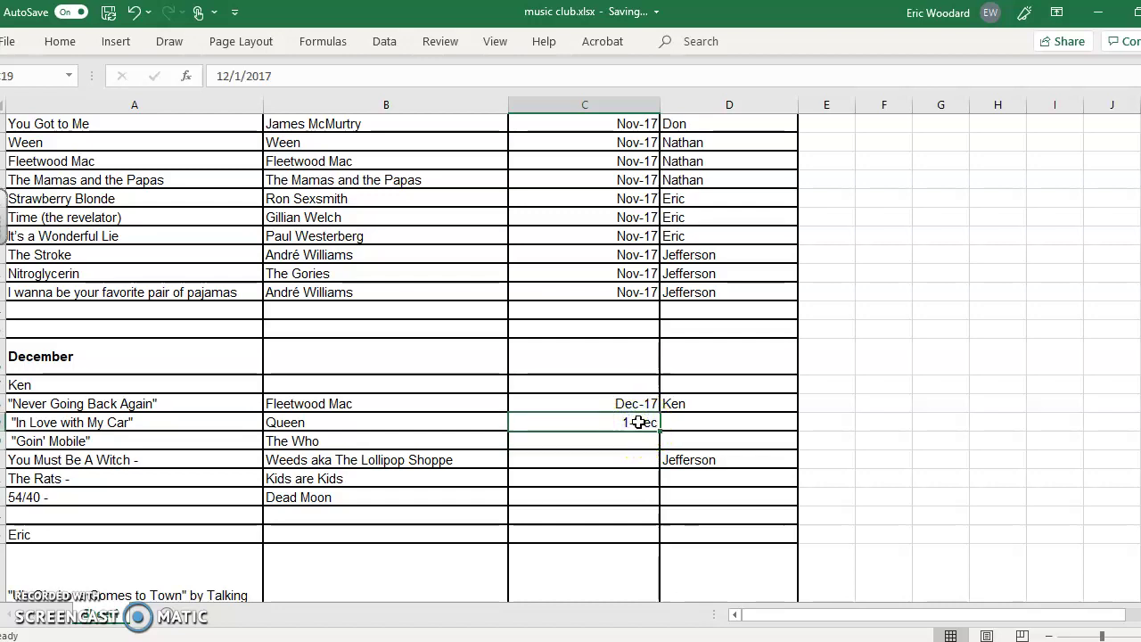
{"action": "type", "text": "December"}
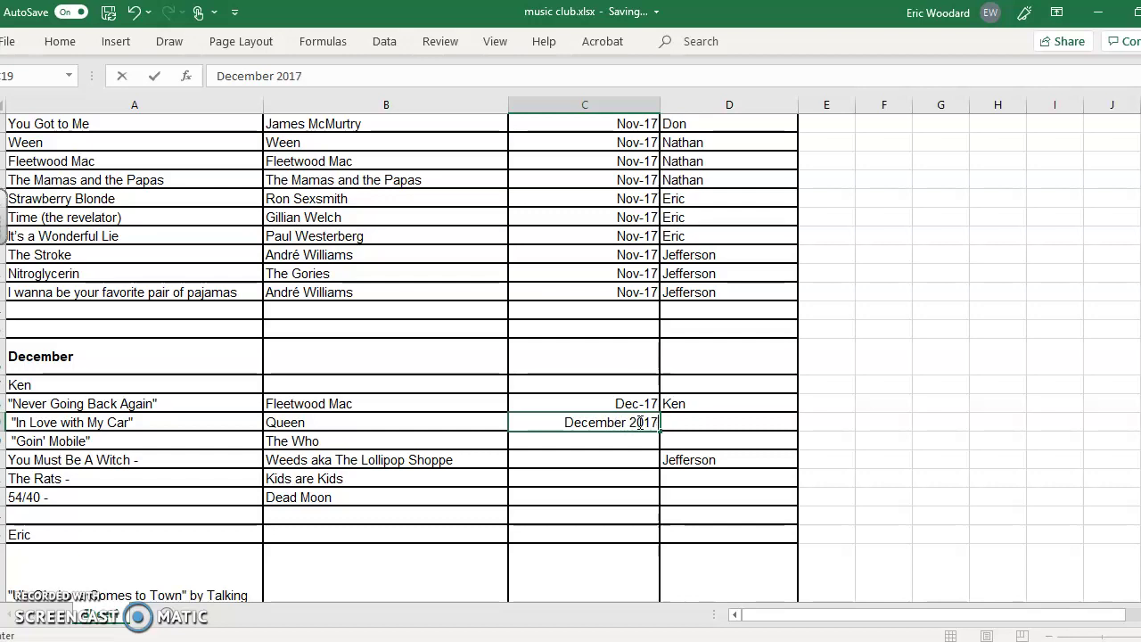
{"action": "key", "text": "Return"}
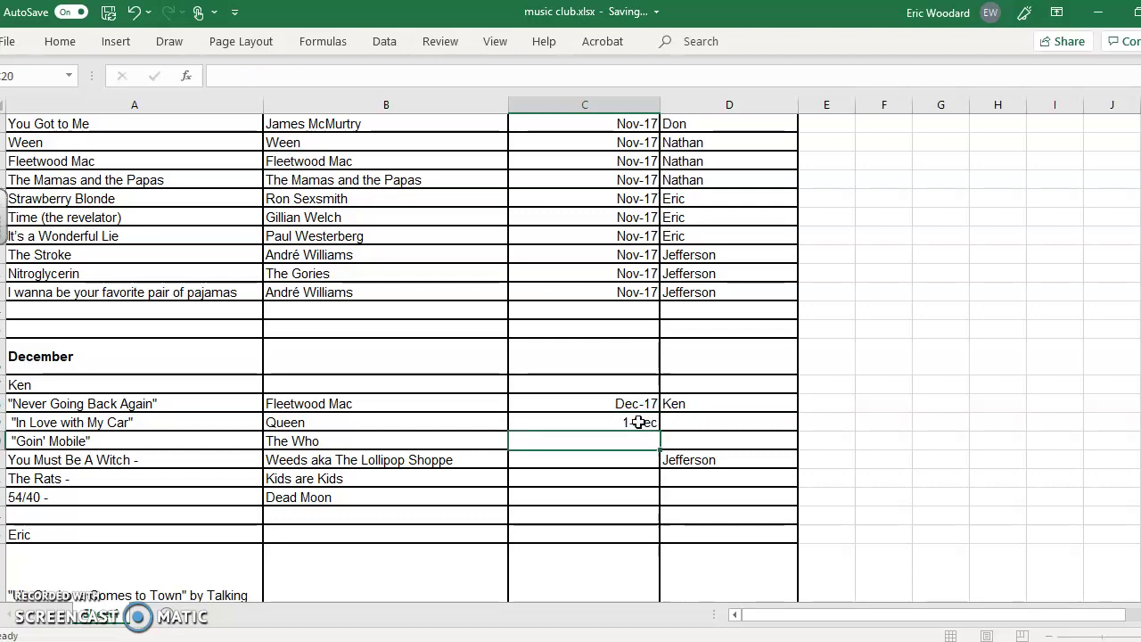
{"action": "left_click", "coordinate": [638, 425]}
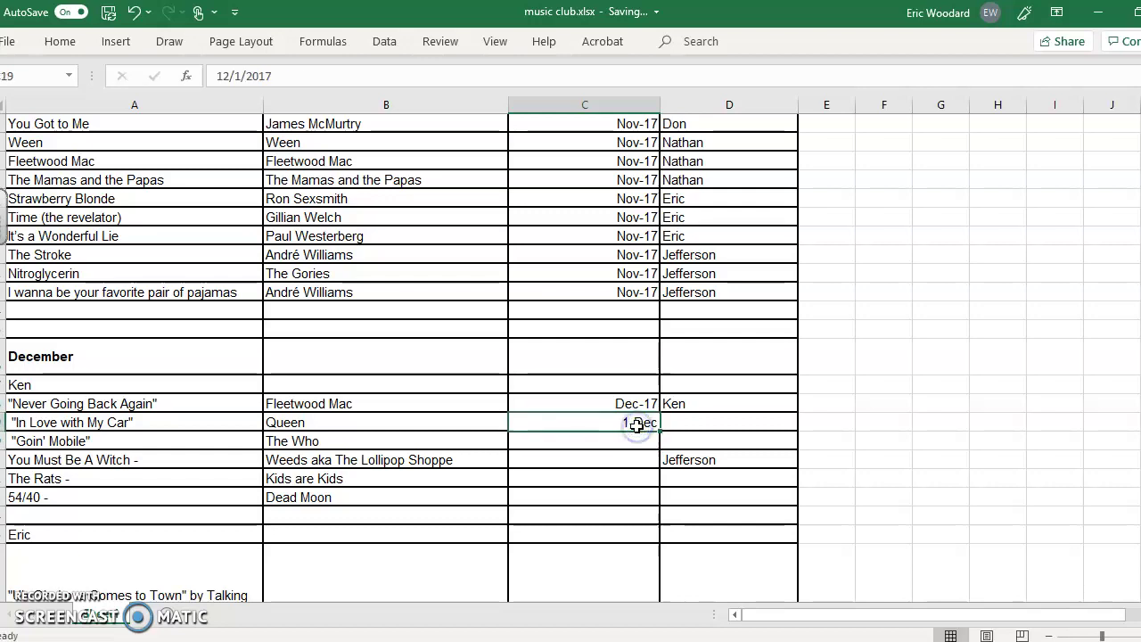
Copy Dec-17 from 'Never Going Back Again' into the 'In Love with My Car' month cell.
{"action": "left_click", "coordinate": [640, 401]}
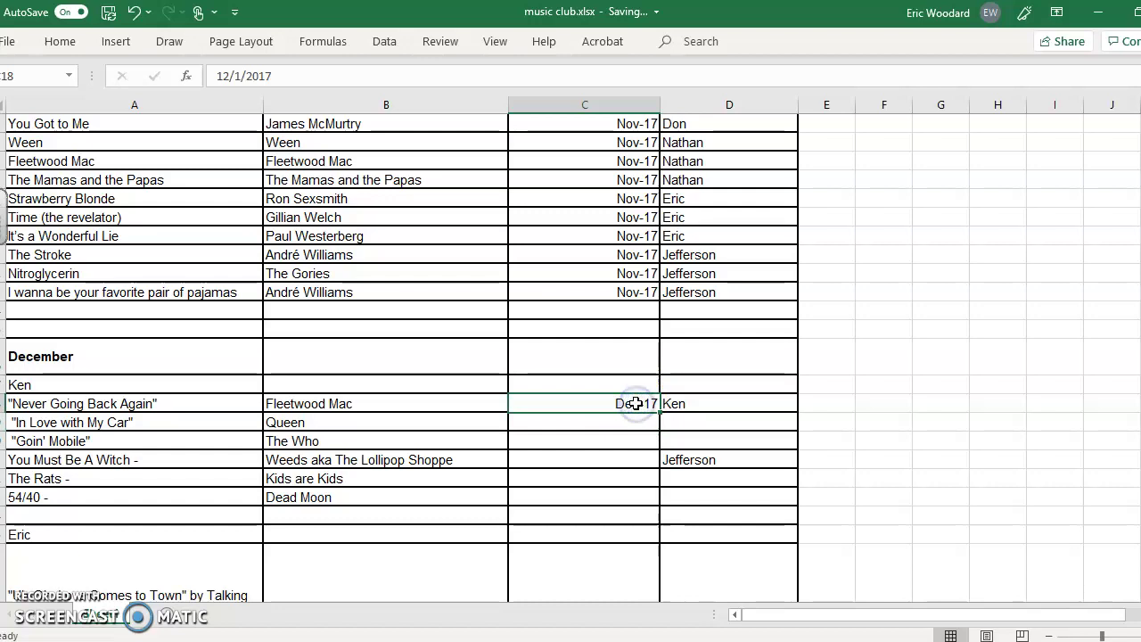
{"action": "key", "text": "ctrl+c"}
{"action": "left_click", "coordinate": [639, 425]}
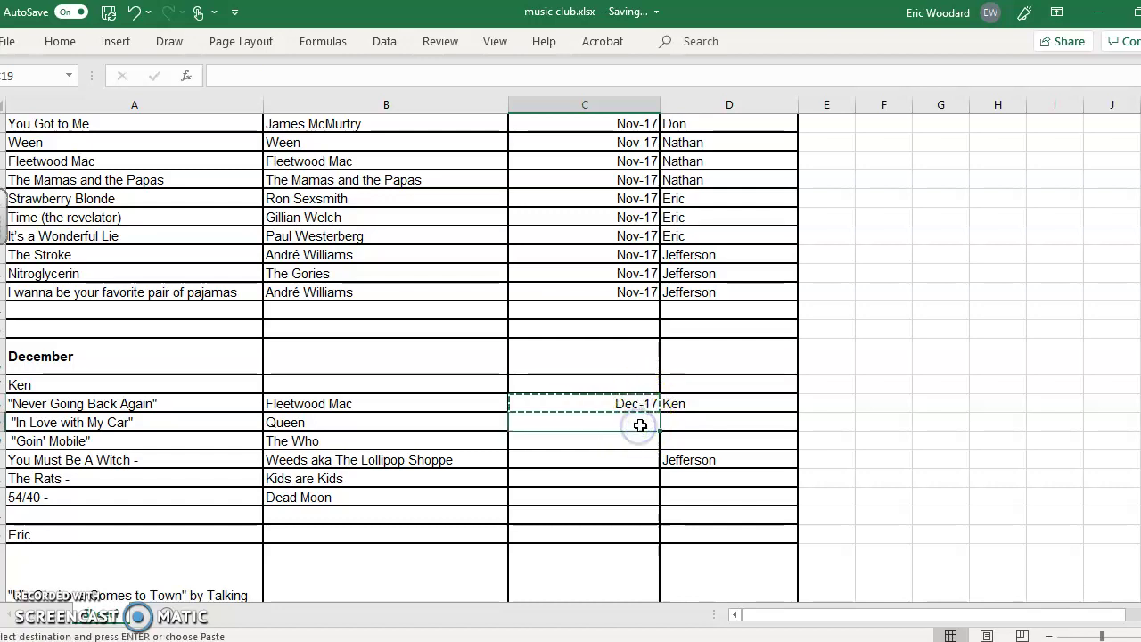
{"action": "key", "text": "ctrl+v"}
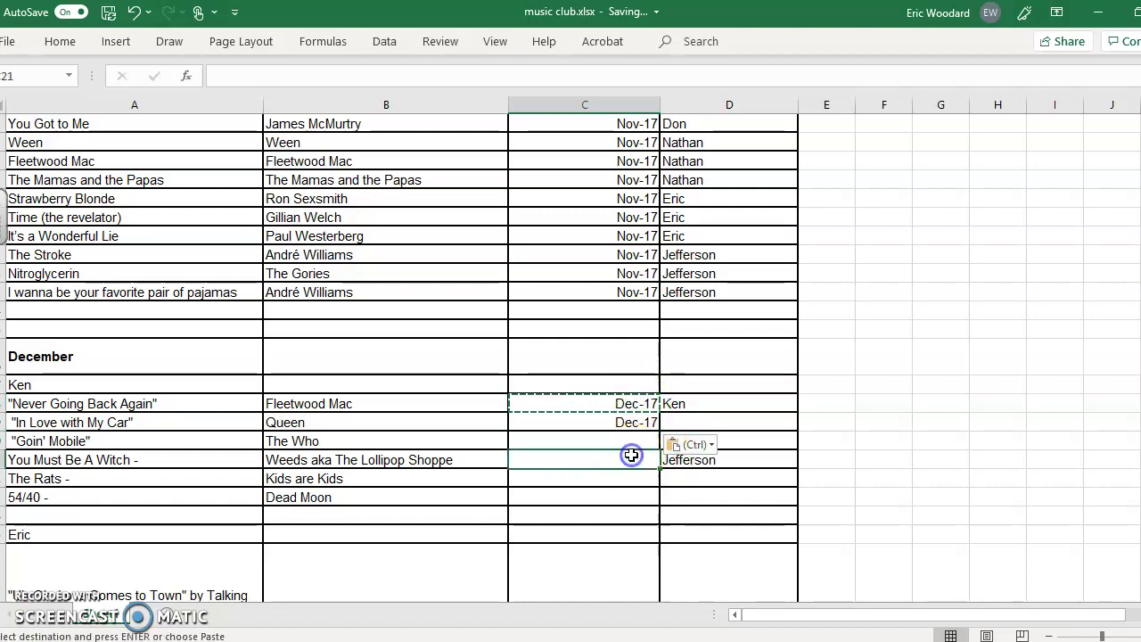
{"action": "left_click", "coordinate": [726, 341]}
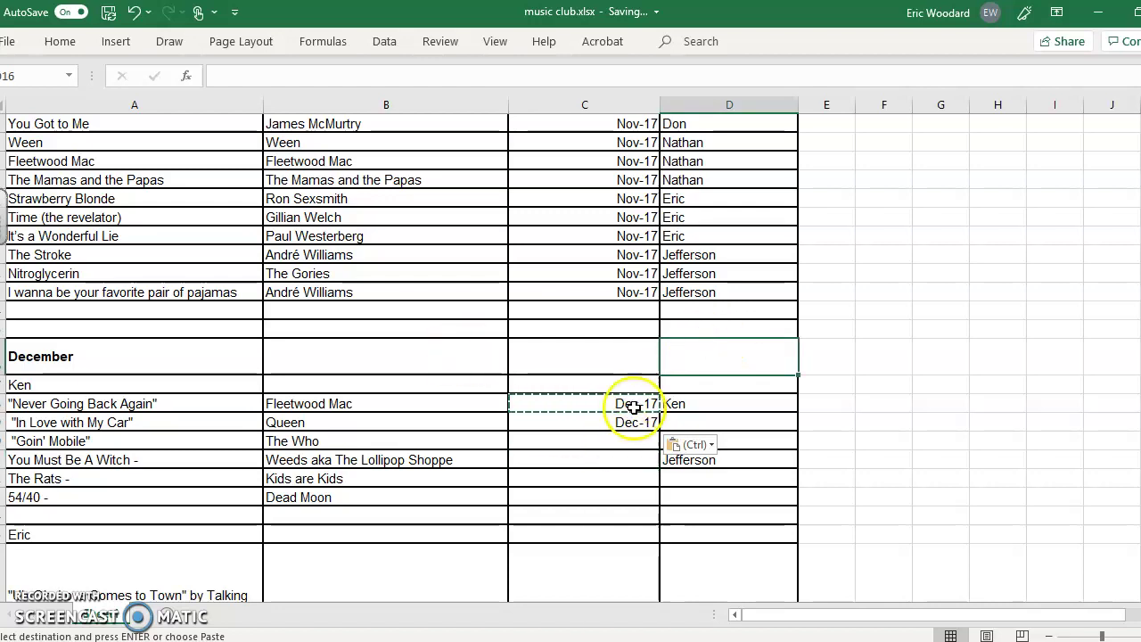
Fill Dec-17 down the December month cells and clear the two stray dates below.
{"action": "left_click_drag", "start_coordinate": [633, 403], "coordinate": [653, 500]}
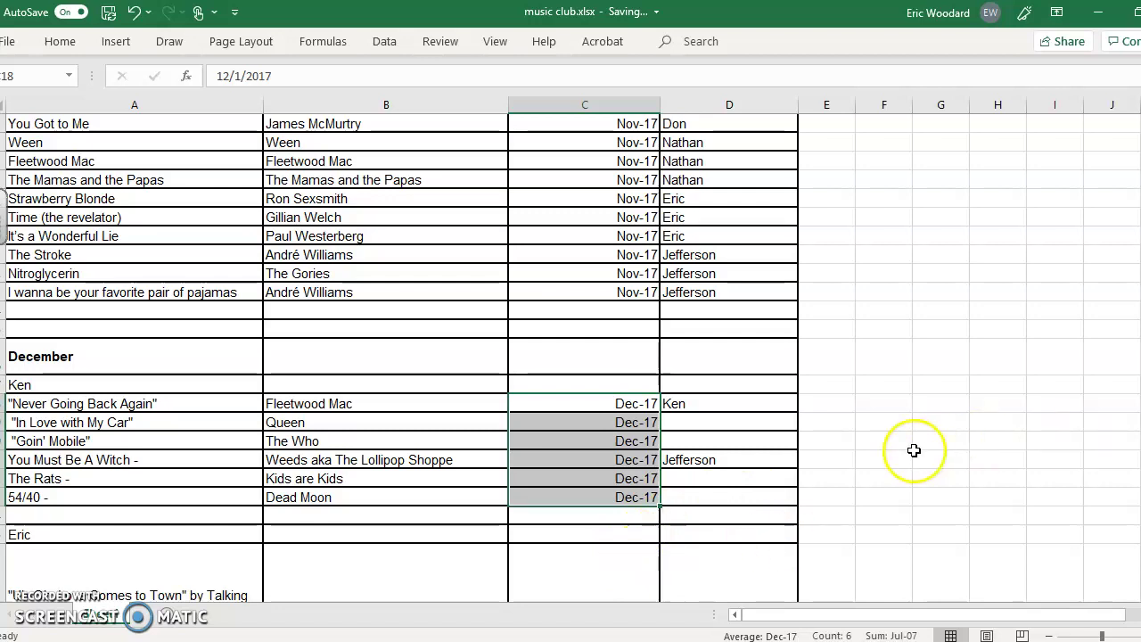
{"action": "scroll", "coordinate": [912, 449], "scroll_direction": "down", "scroll_amount": 4}
{"action": "left_click", "coordinate": [627, 398]}
{"action": "type", "text": "De"}
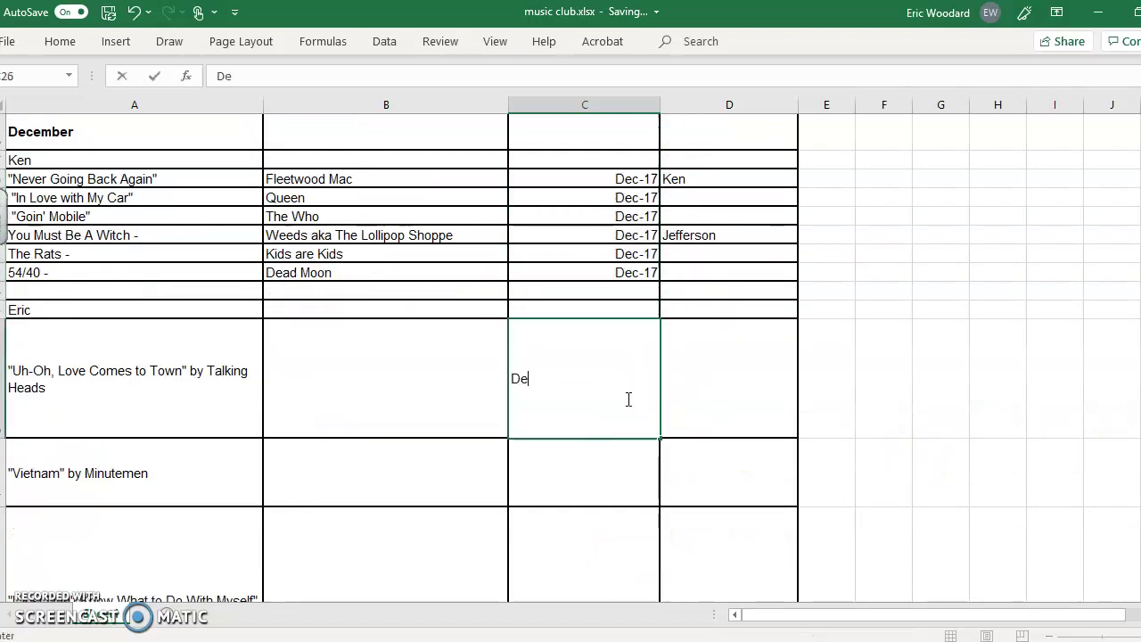
{"action": "type", "text": "cember 2"}
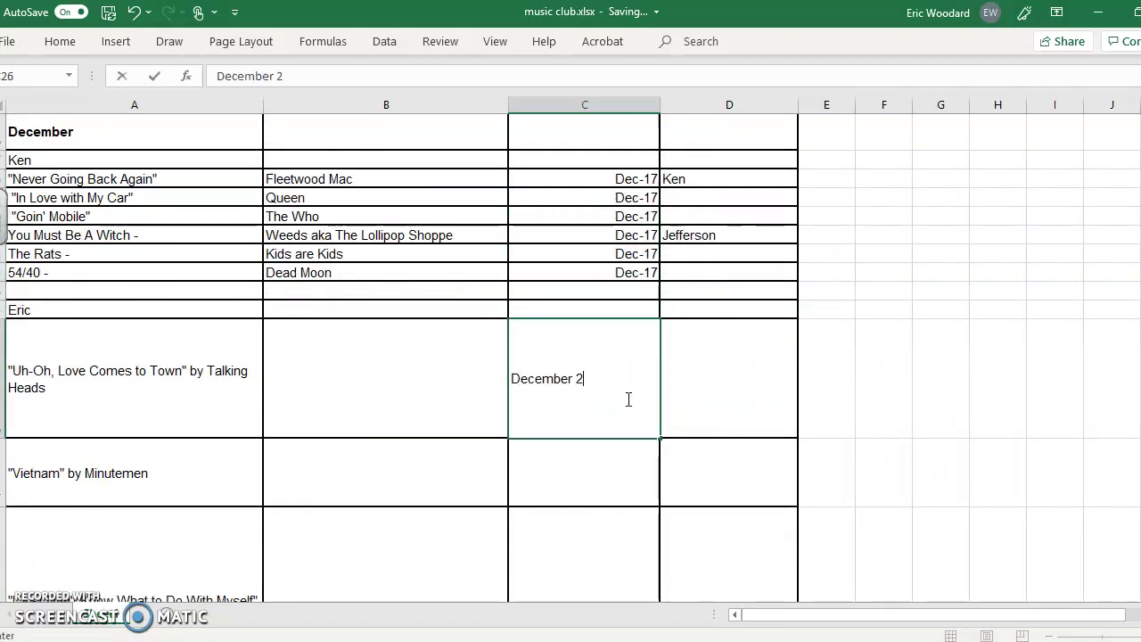
{"action": "type", "text": "017"}
{"action": "key", "text": "Return"}
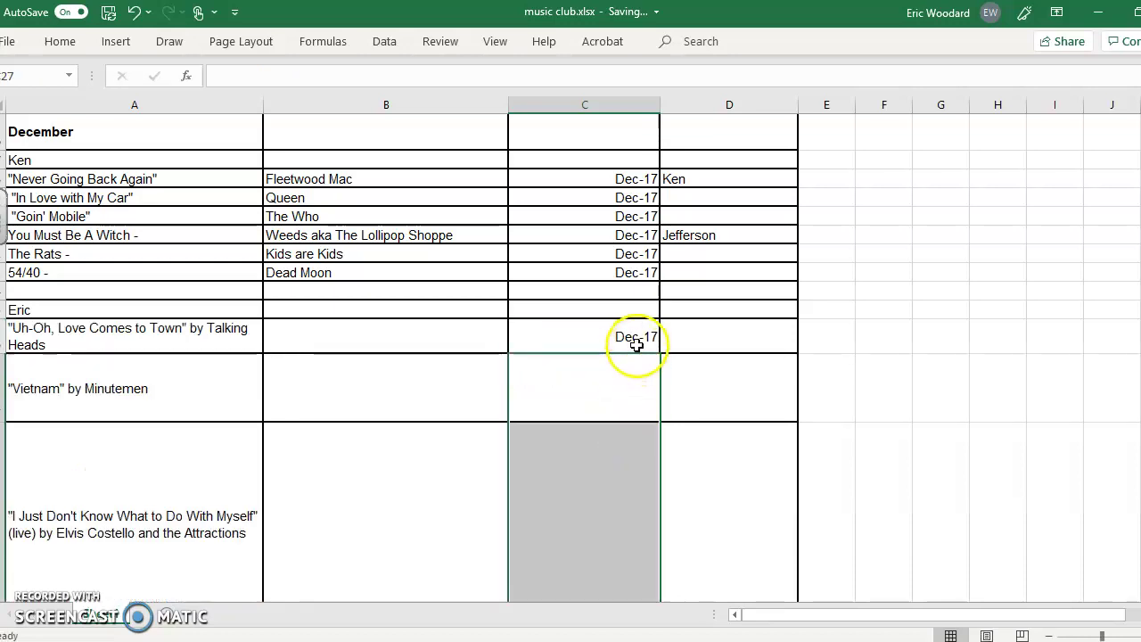
{"action": "left_click", "coordinate": [642, 345]}
{"action": "left_click_drag", "start_coordinate": [658, 353], "coordinate": [657, 409]}
{"action": "left_click", "coordinate": [620, 337]}
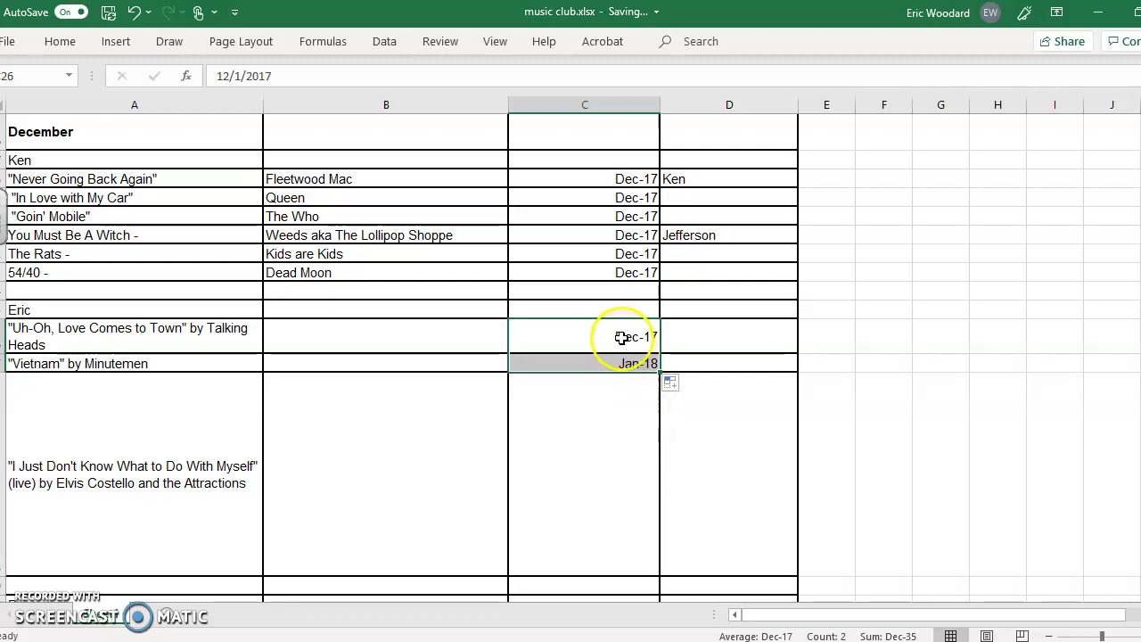
{"action": "left_click_drag", "start_coordinate": [620, 337], "coordinate": [618, 362]}
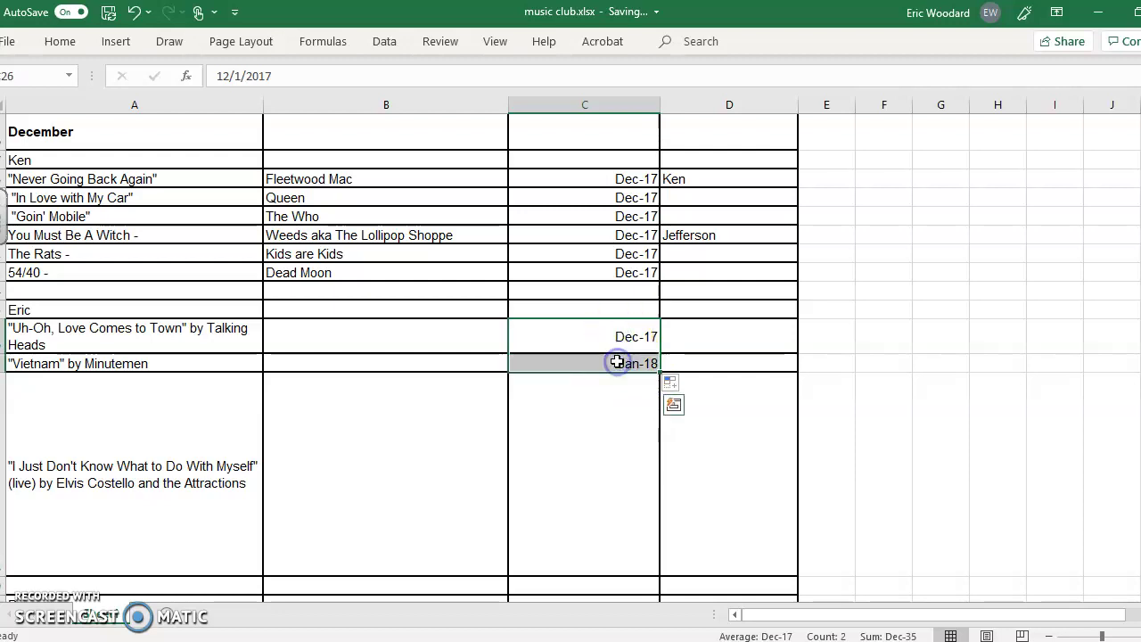
{"action": "key", "text": "Delete"}
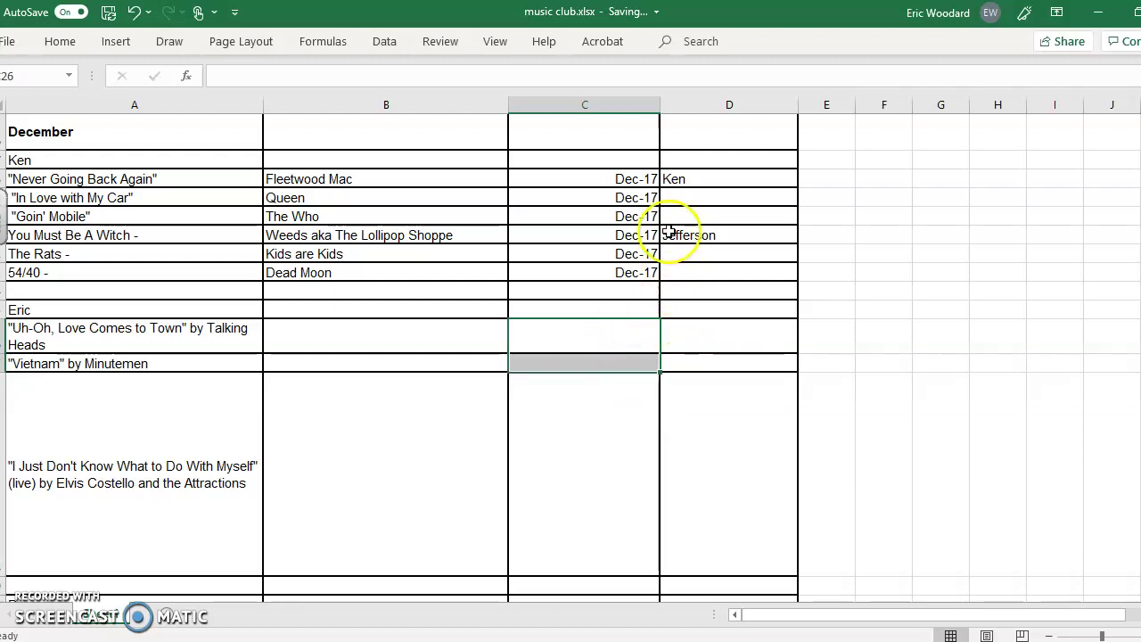
Fill each contributor's name down to the rest of their December songs.
{"action": "left_click", "coordinate": [713, 179]}
{"action": "left_click_drag", "start_coordinate": [800, 186], "coordinate": [792, 276]}
{"action": "left_click", "coordinate": [778, 234]}
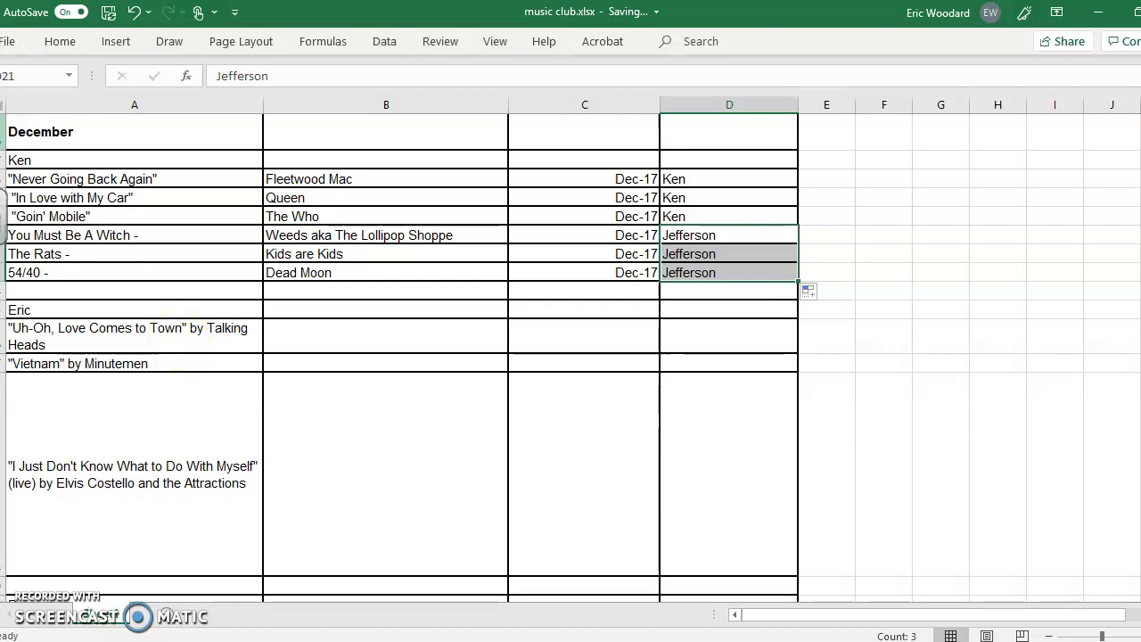
Delete the rows between the November and December songs and narrow the Month and year column.
{"action": "scroll", "coordinate": [237, 214], "scroll_direction": "up", "scroll_amount": 5}
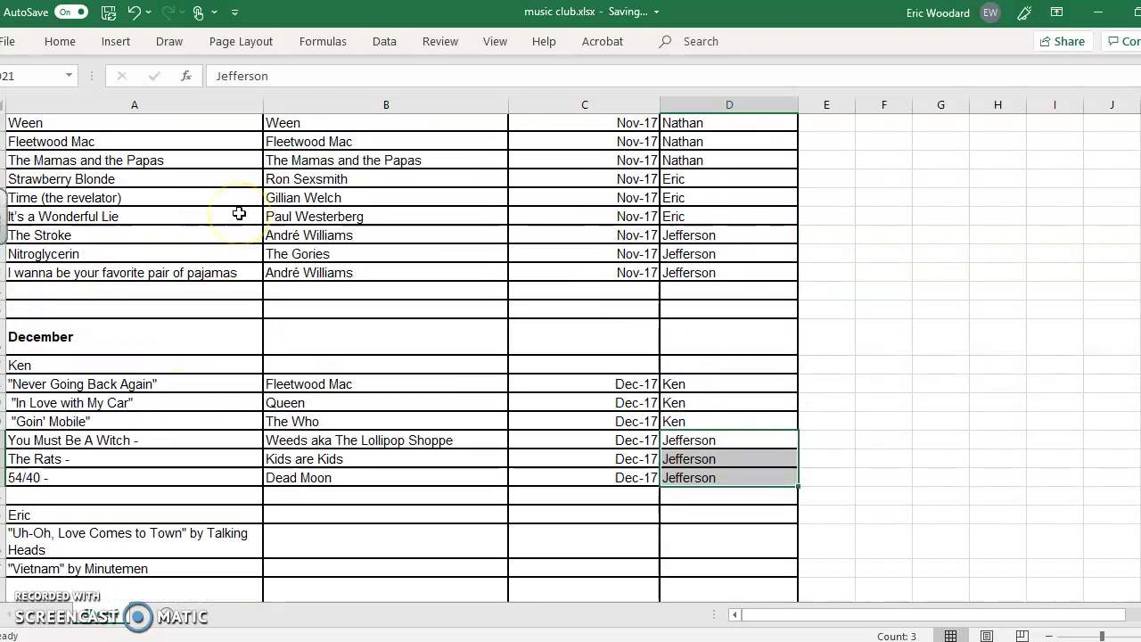
{"action": "left_click_drag", "start_coordinate": [4, 367], "coordinate": [4, 449]}
{"action": "right_click", "coordinate": [184, 402]}
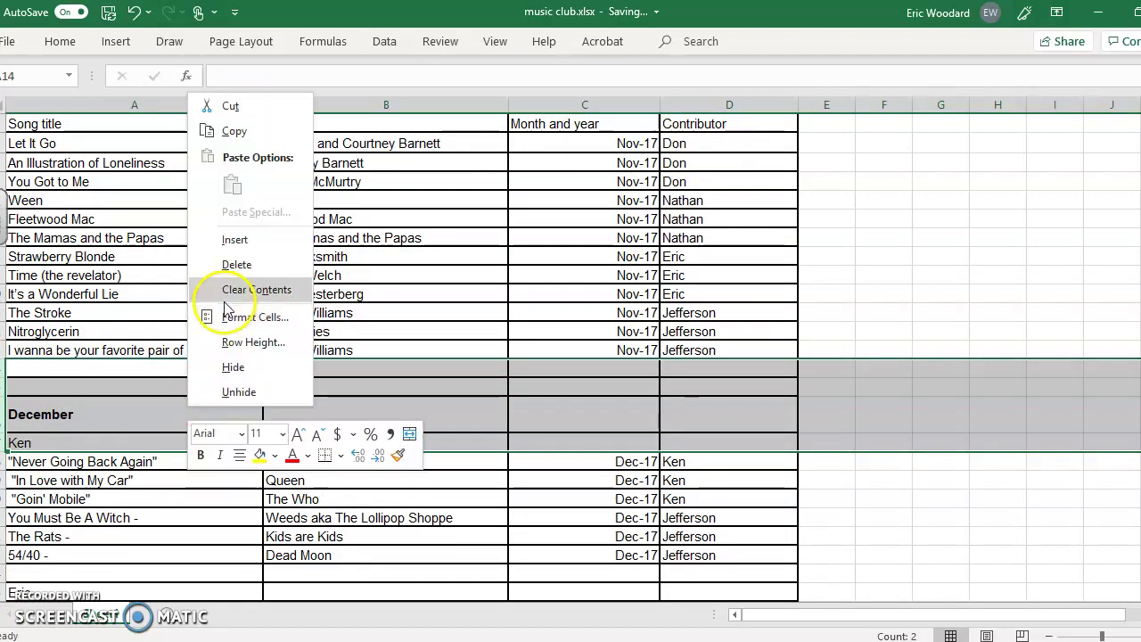
{"action": "left_click", "coordinate": [234, 266]}
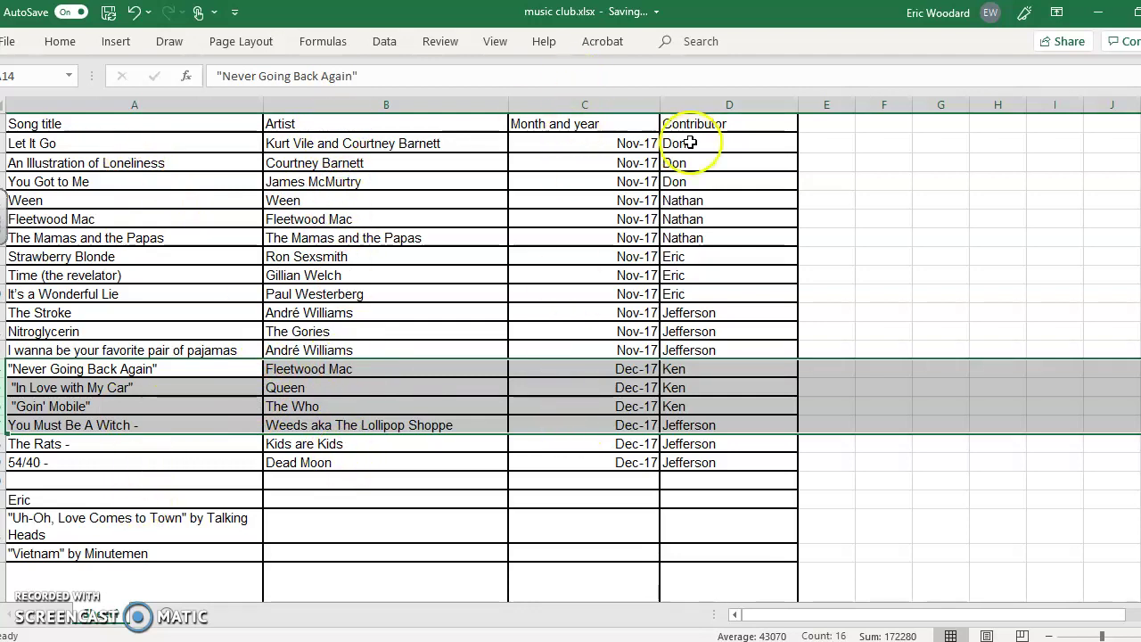
{"action": "left_click_drag", "start_coordinate": [660, 103], "coordinate": [607, 109]}
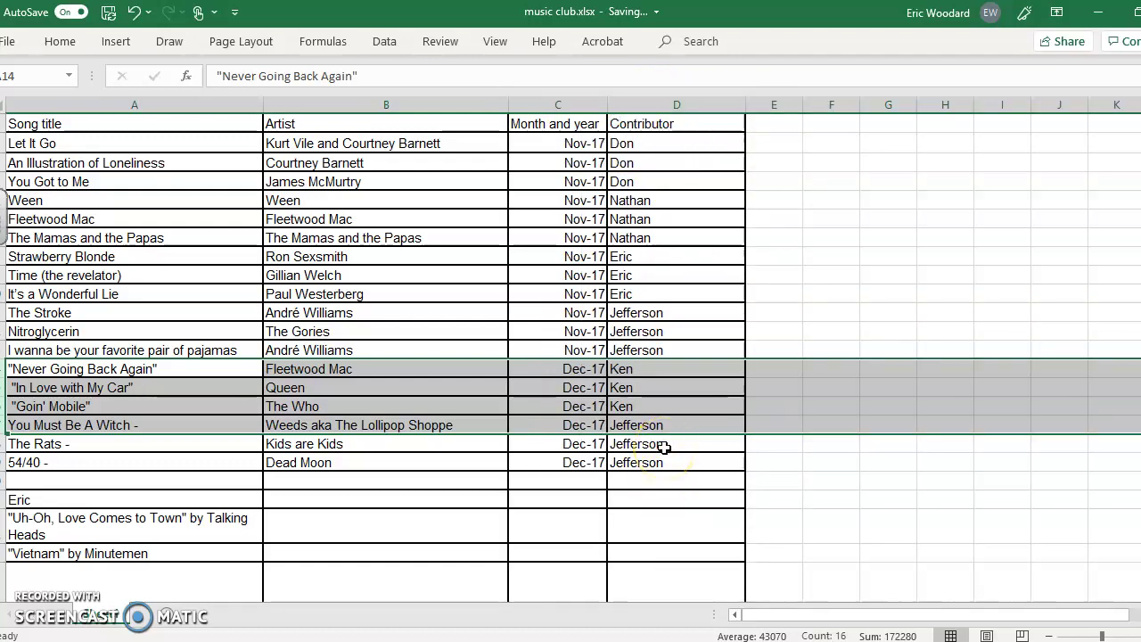
Enter the contributor's name for 'Uh-Oh, Love Comes to Town'.
{"action": "scroll", "coordinate": [508, 446], "scroll_direction": "down", "scroll_amount": 3}
{"action": "scroll", "coordinate": [506, 448], "scroll_direction": "up", "scroll_amount": 1}
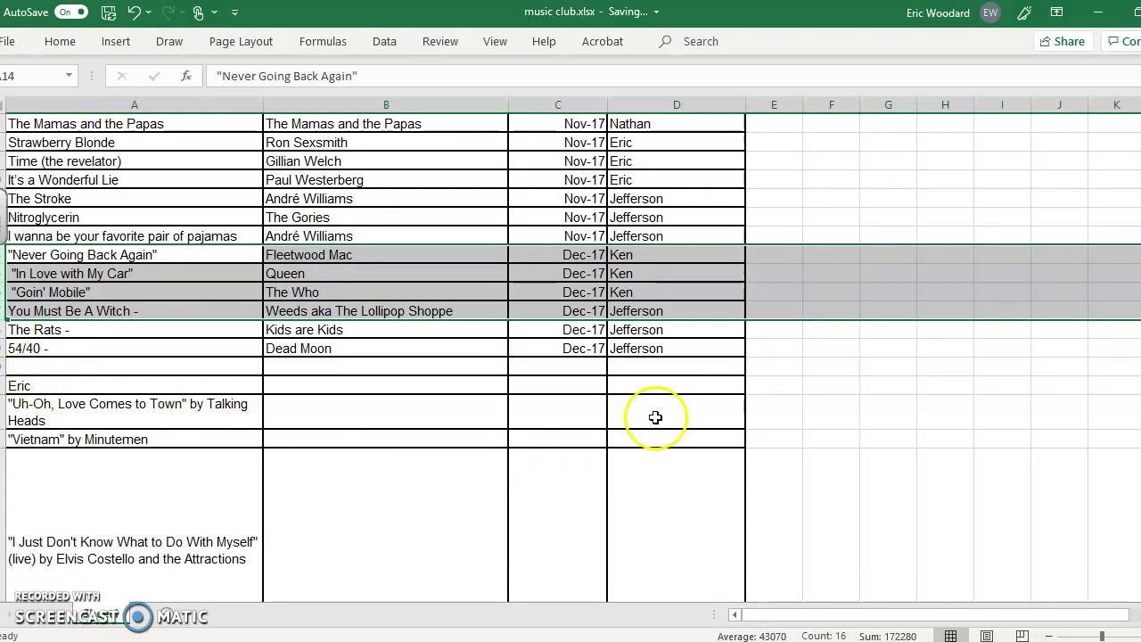
{"action": "left_click", "coordinate": [656, 410]}
{"action": "type", "text": "Eric"}
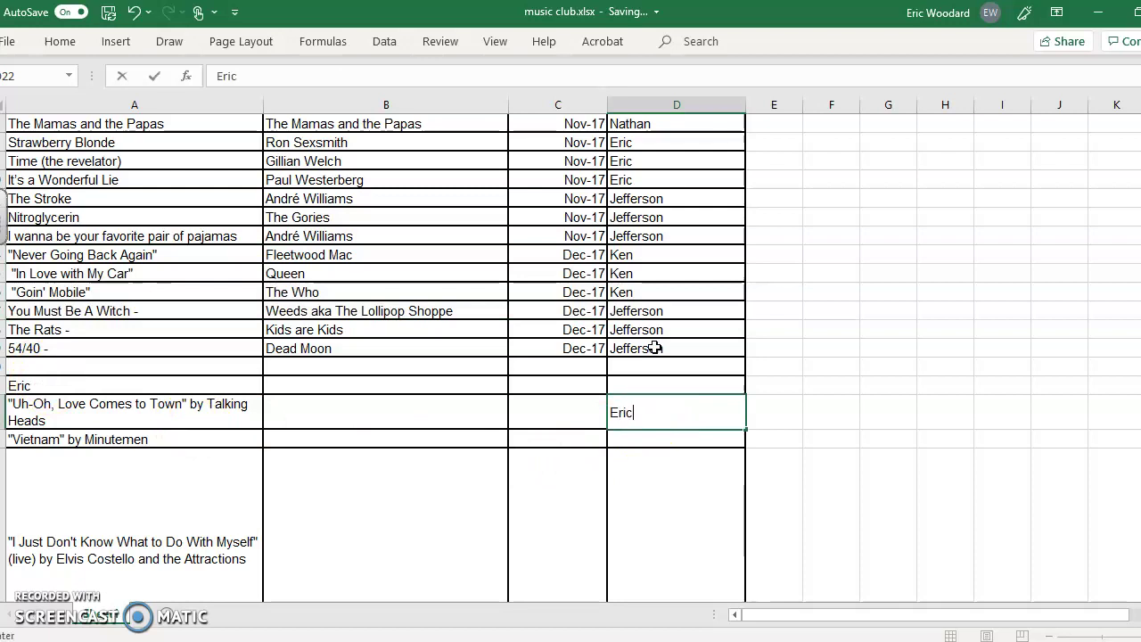
{"action": "key", "text": "Return"}
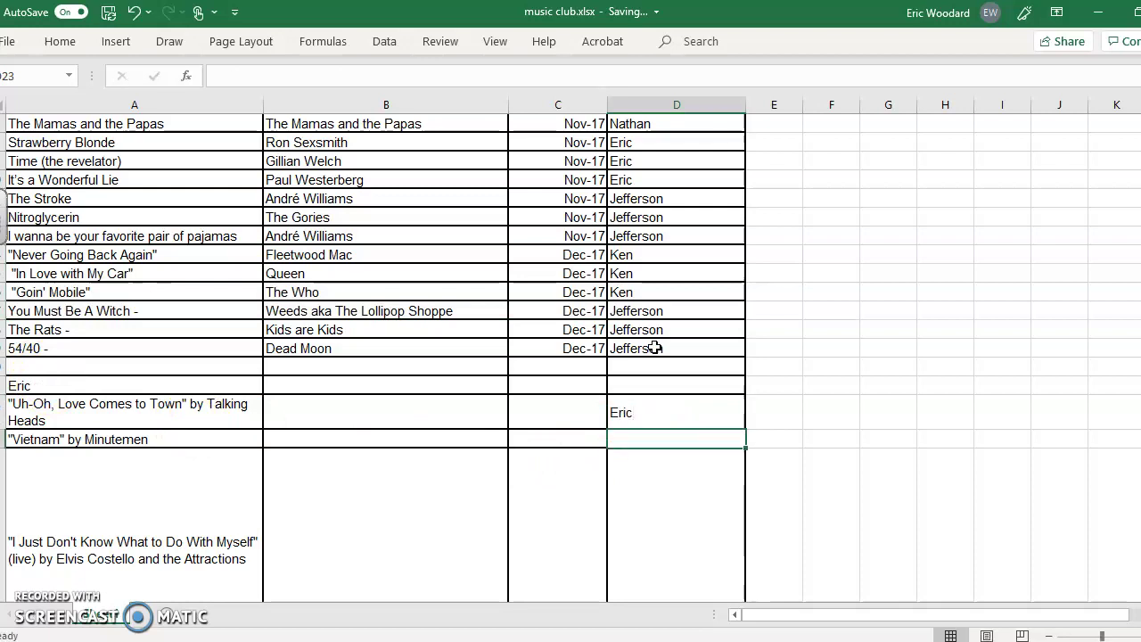
Move Talking Heads from the Uh-Oh title into the Artist column and tidy the title.
{"action": "left_click", "coordinate": [387, 416]}
{"action": "left_click", "coordinate": [162, 412]}
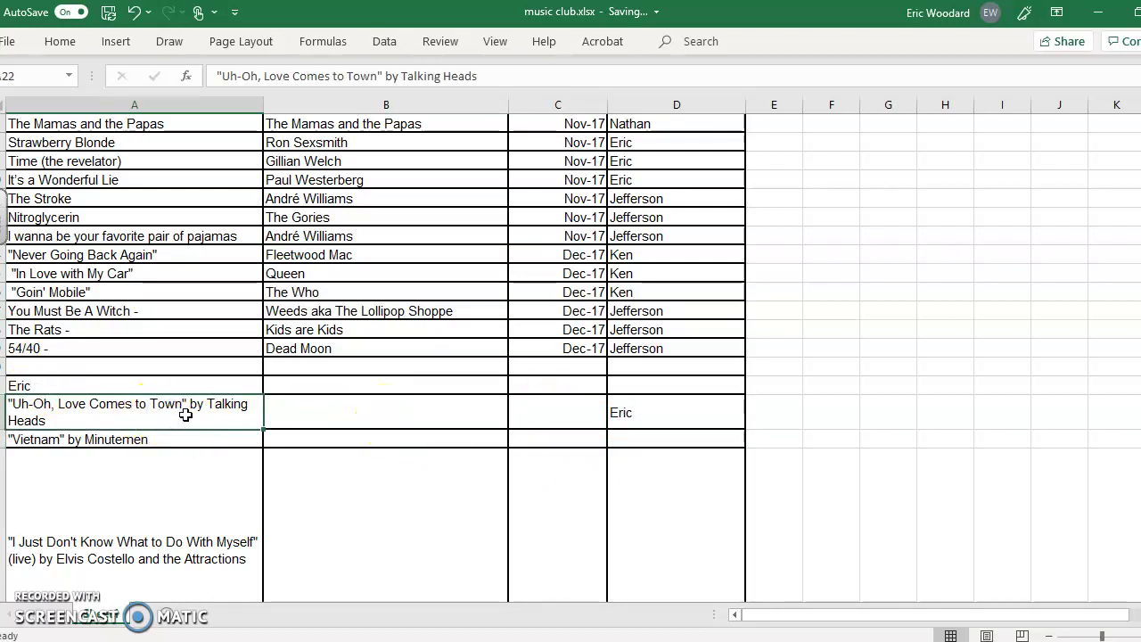
{"action": "left_click", "coordinate": [402, 75]}
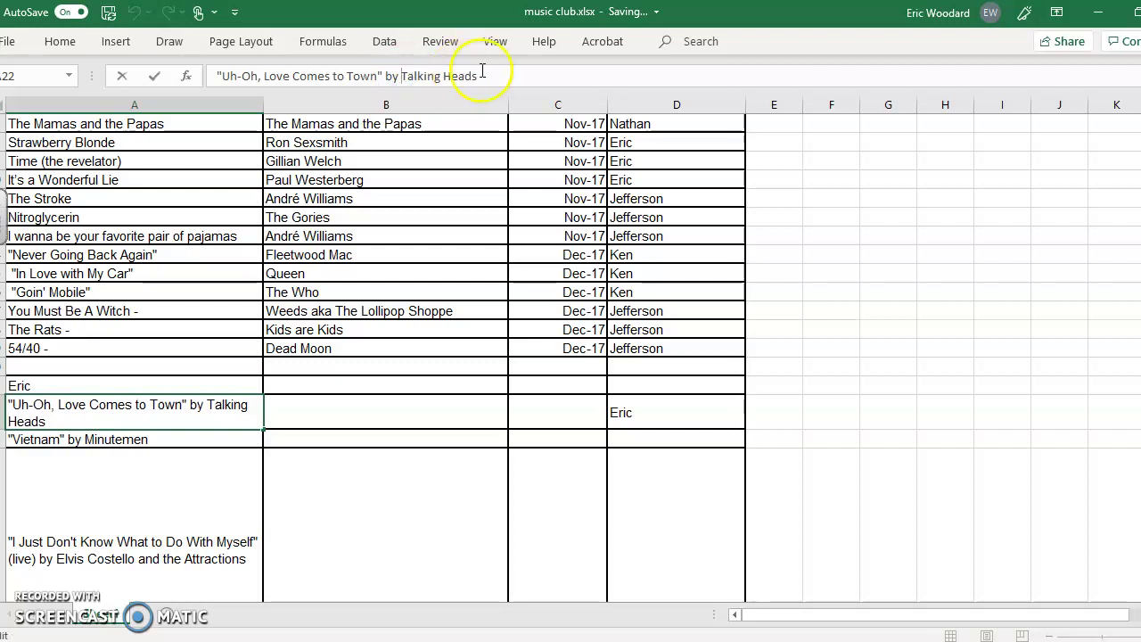
{"action": "left_click_drag", "start_coordinate": [485, 75], "coordinate": [400, 75]}
{"action": "key", "text": "ctrl+x"}
{"action": "left_click", "coordinate": [420, 411]}
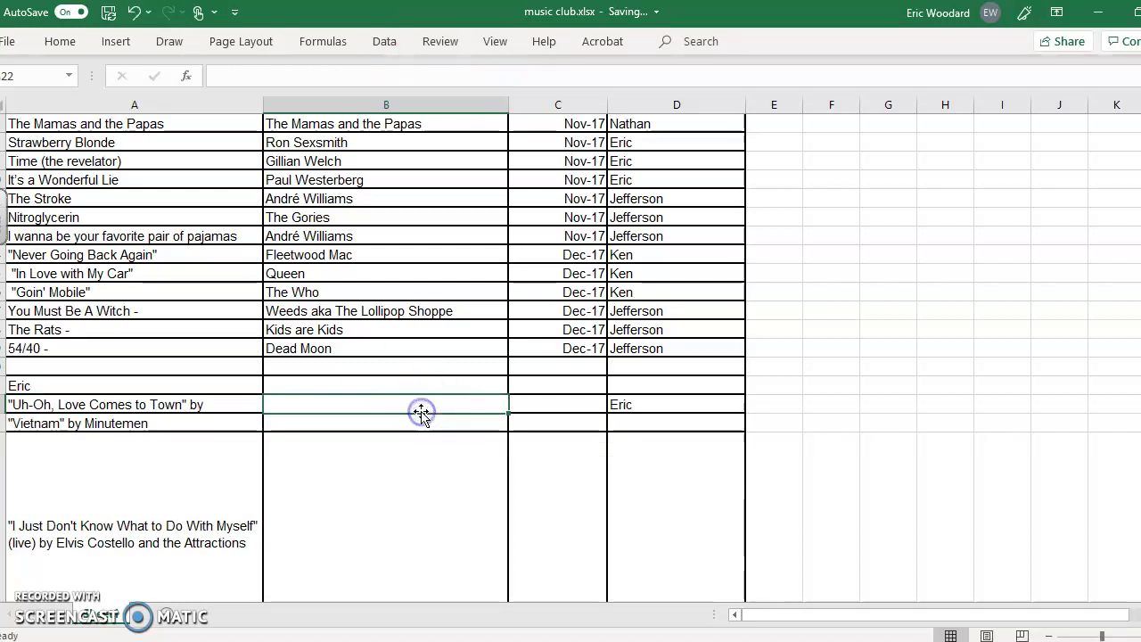
{"action": "key", "text": "ctrl+v"}
{"action": "left_click", "coordinate": [235, 405]}
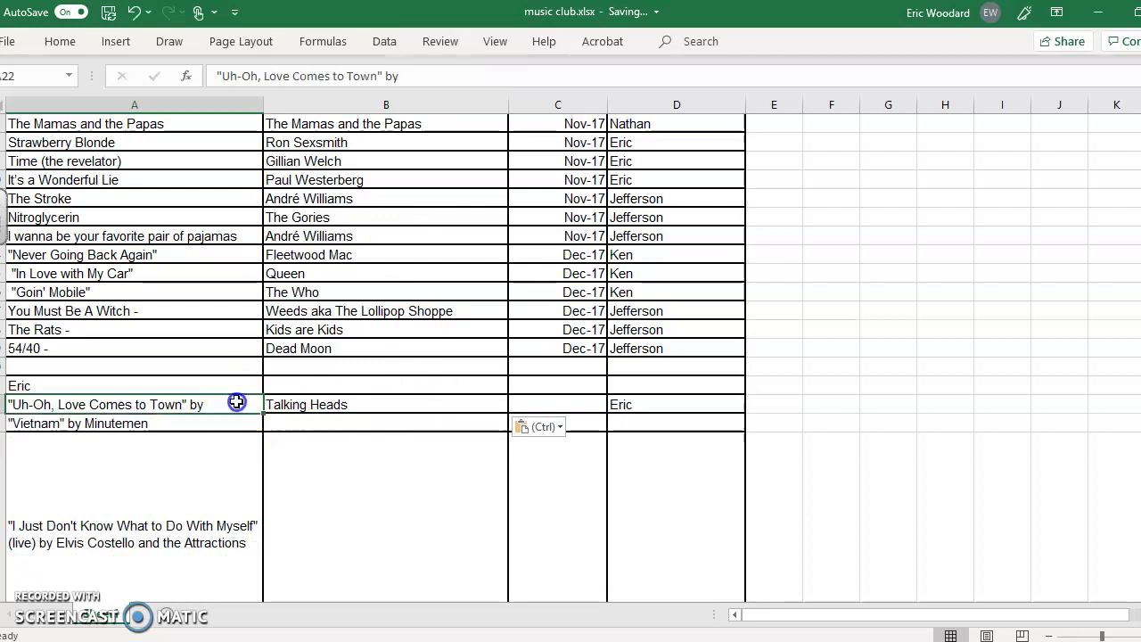
{"action": "left_click", "coordinate": [440, 75]}
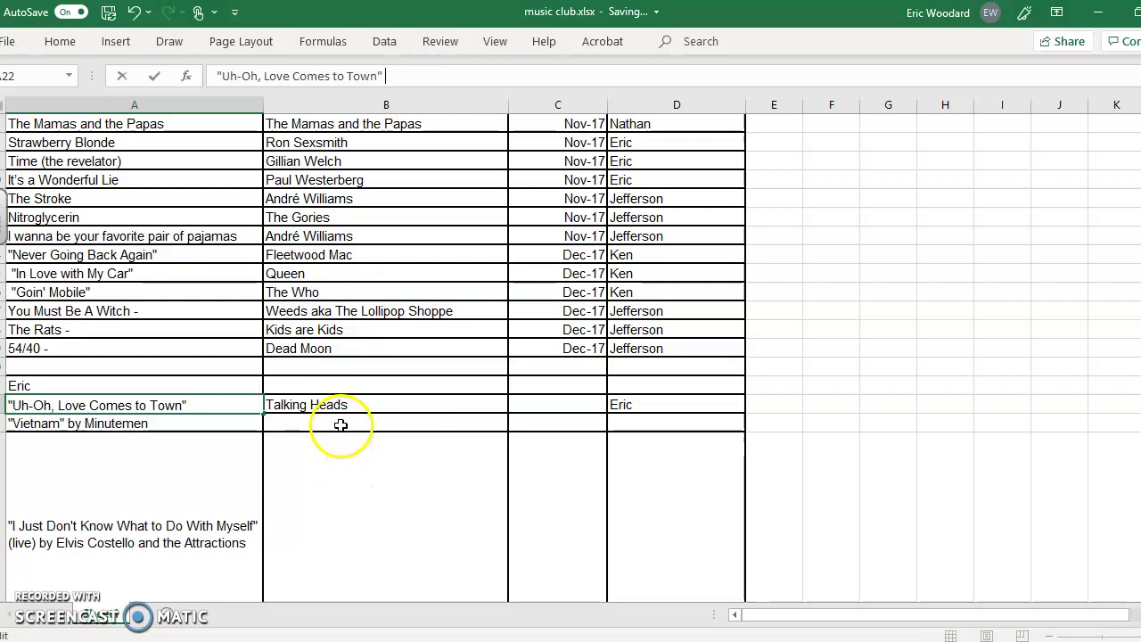
Move Minutemen from the 'Vietnam' entry into the Artist column.
{"action": "left_click", "coordinate": [208, 422]}
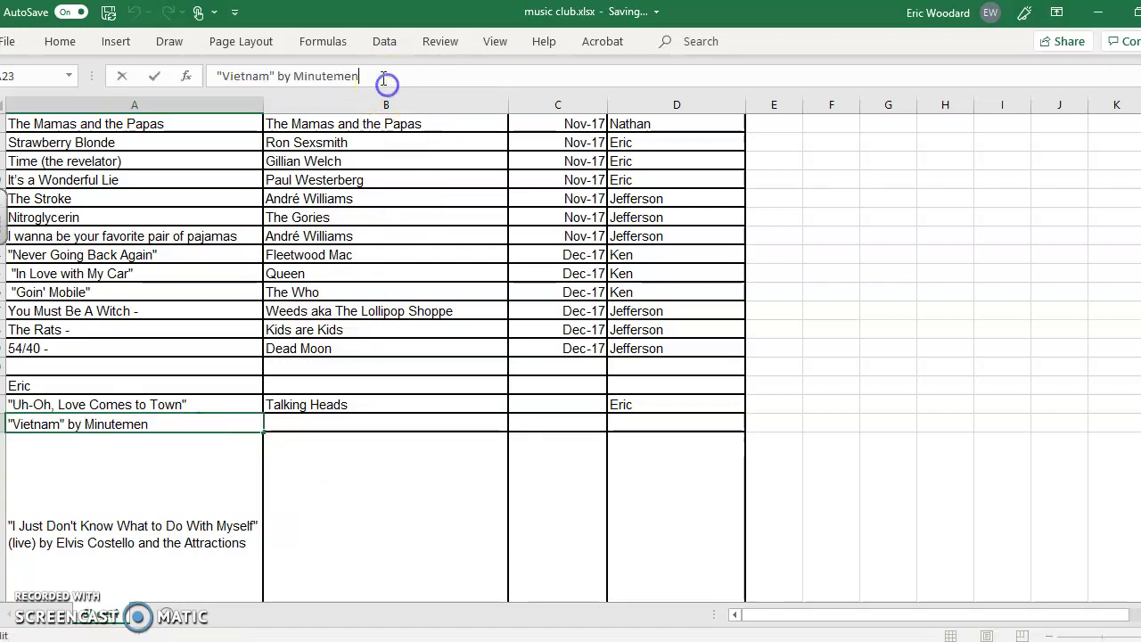
{"action": "left_click_drag", "start_coordinate": [387, 78], "coordinate": [296, 77]}
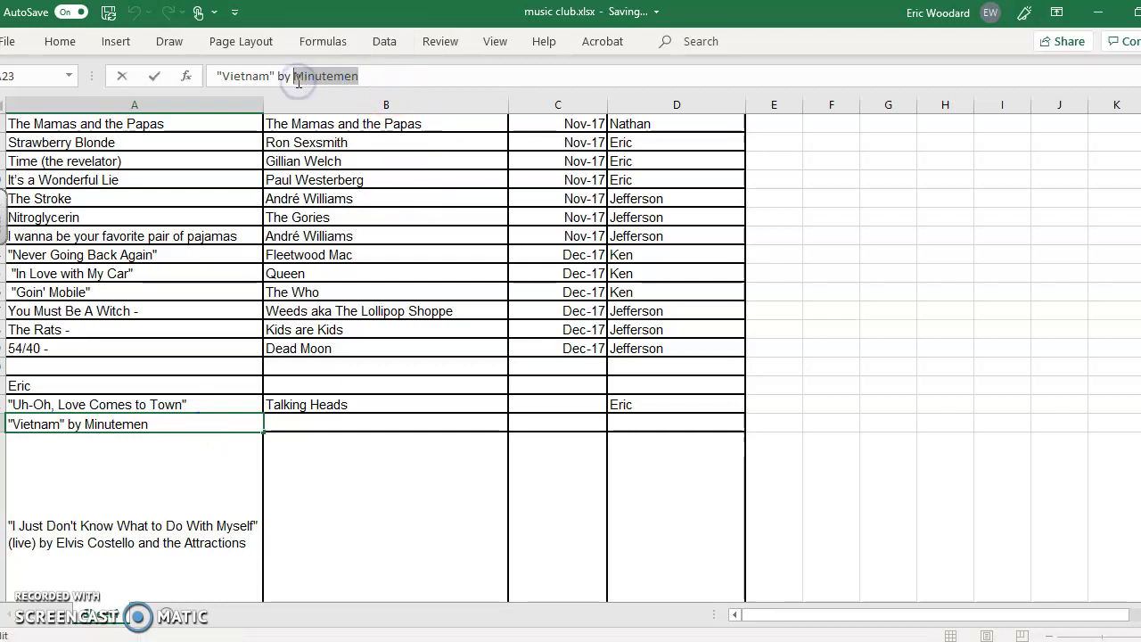
{"action": "key", "text": "BackSpace"}
{"action": "left_click", "coordinate": [374, 420]}
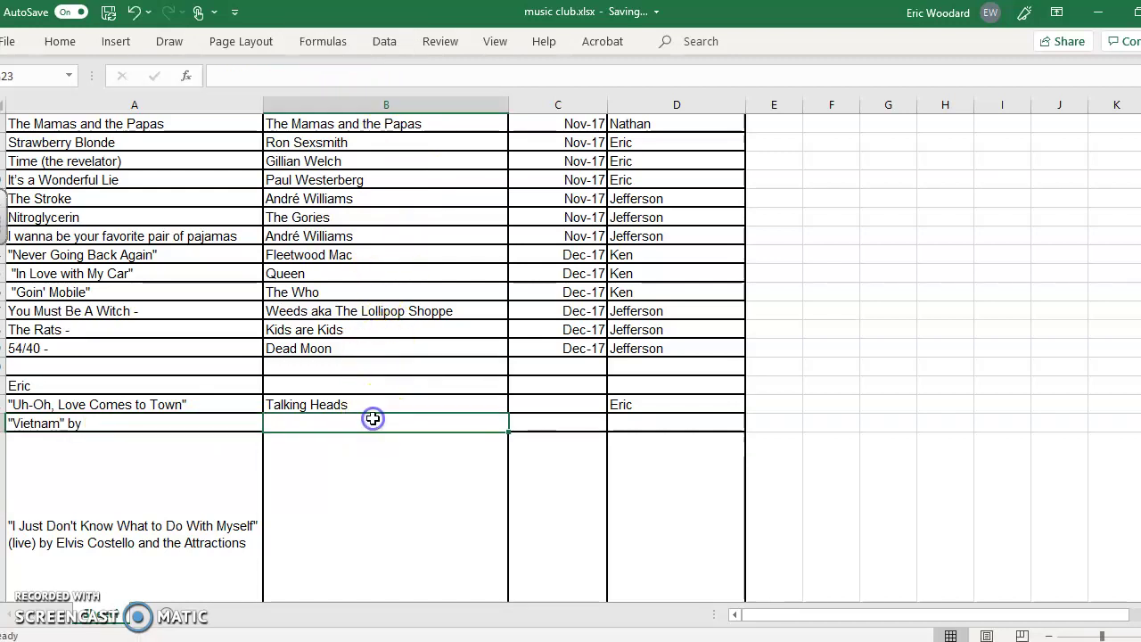
{"action": "key", "text": "ctrl+v"}
{"action": "left_click", "coordinate": [197, 423]}
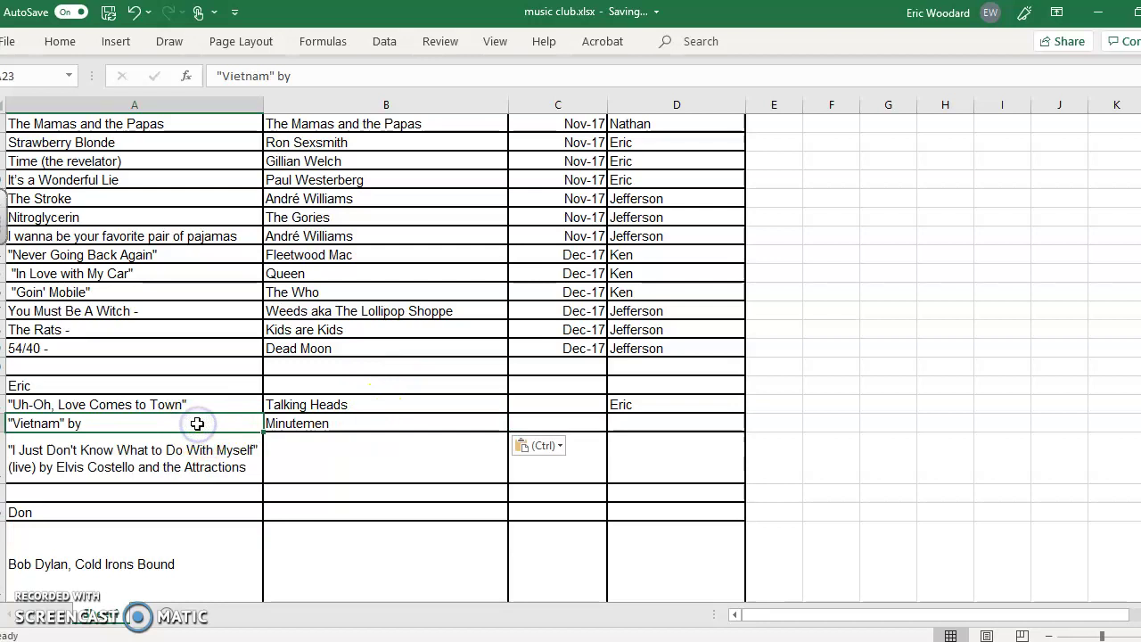
Trim ' by' from 'Vietnam' and move Elvis Costello and the Attractions into the Artist column.
{"action": "left_click", "coordinate": [332, 79]}
{"action": "key", "text": "BackSpace"}
{"action": "key", "text": "BackSpace"}
{"action": "left_click", "coordinate": [150, 453]}
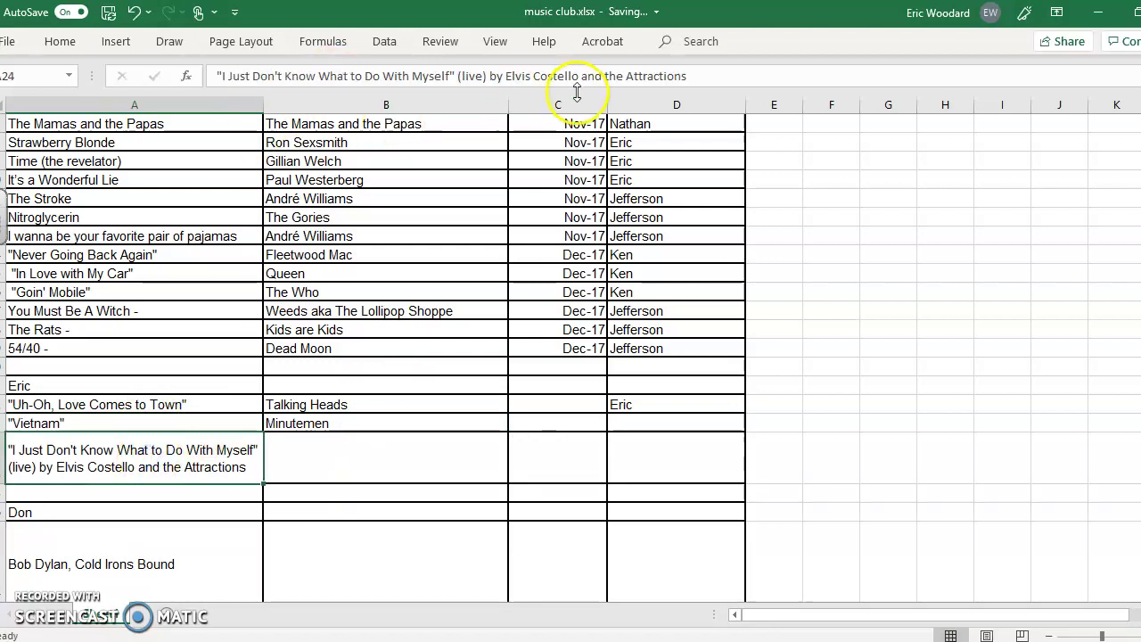
{"action": "left_click_drag", "start_coordinate": [704, 77], "coordinate": [508, 81]}
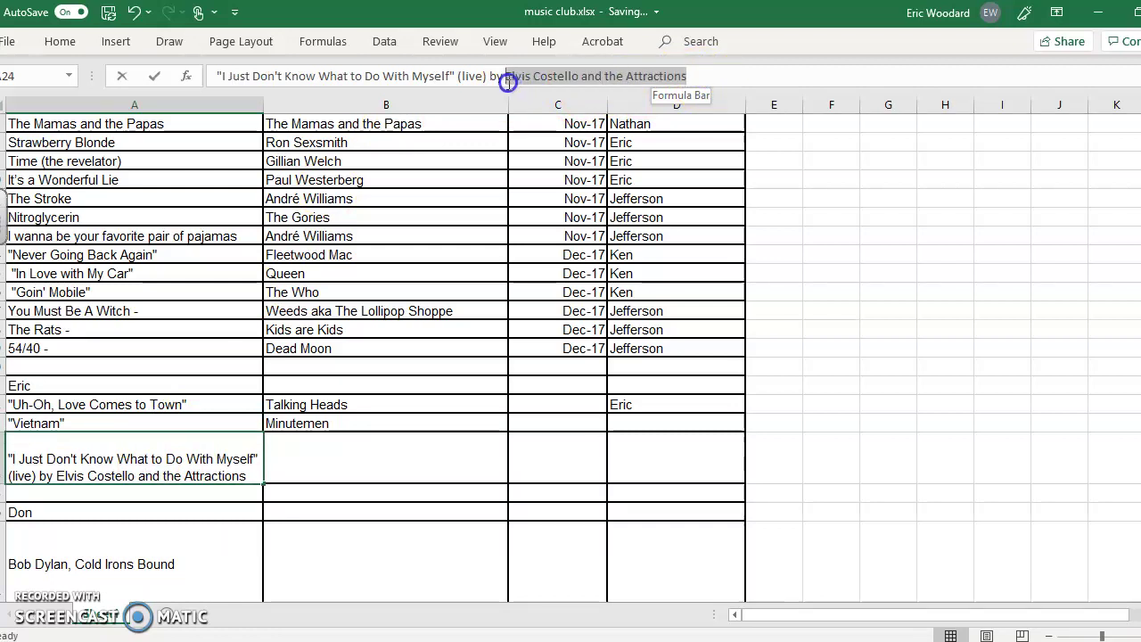
{"action": "key", "text": "BackSpace"}
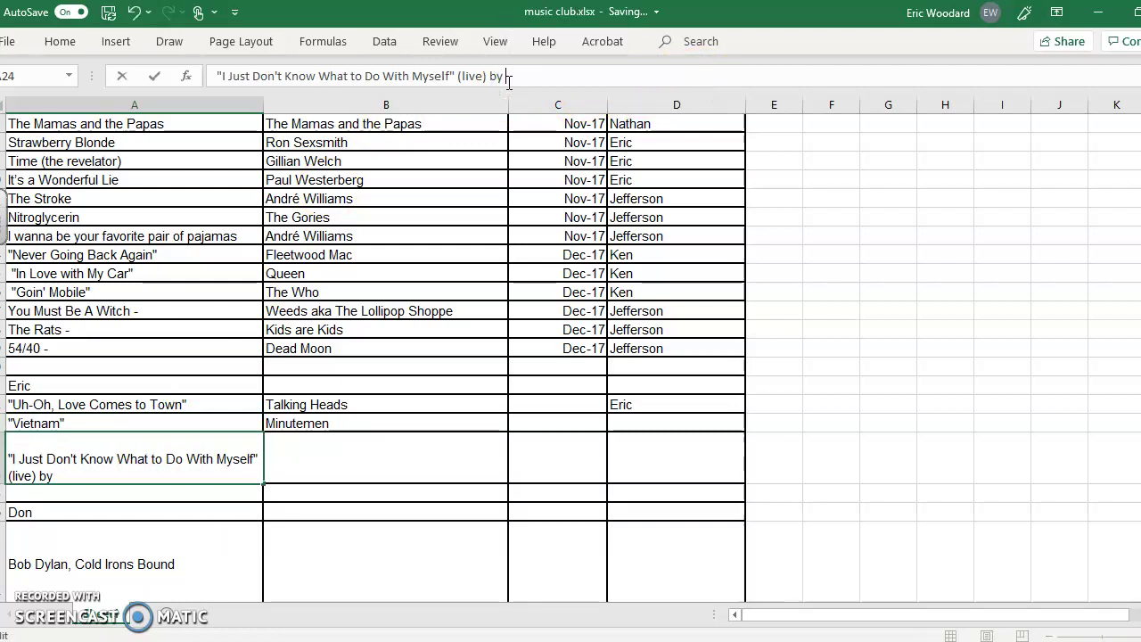
{"action": "left_click", "coordinate": [417, 460]}
{"action": "key", "text": "ctrl+v"}
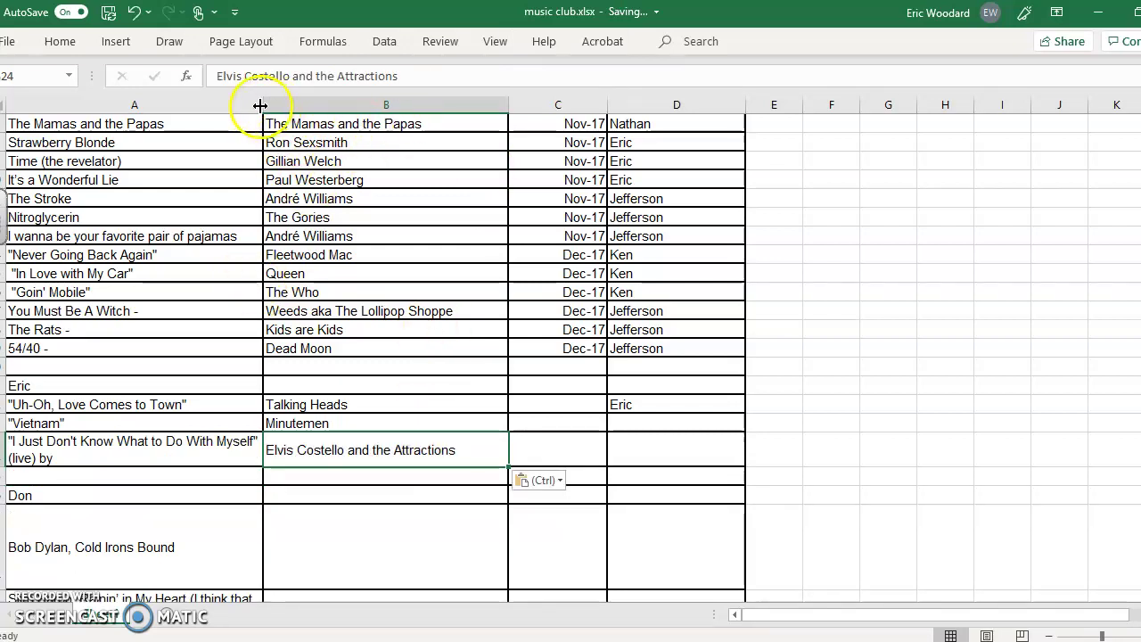
Remove 'by' from the live song's title and widen the Song title column.
{"action": "left_click_drag", "start_coordinate": [259, 105], "coordinate": [285, 105]}
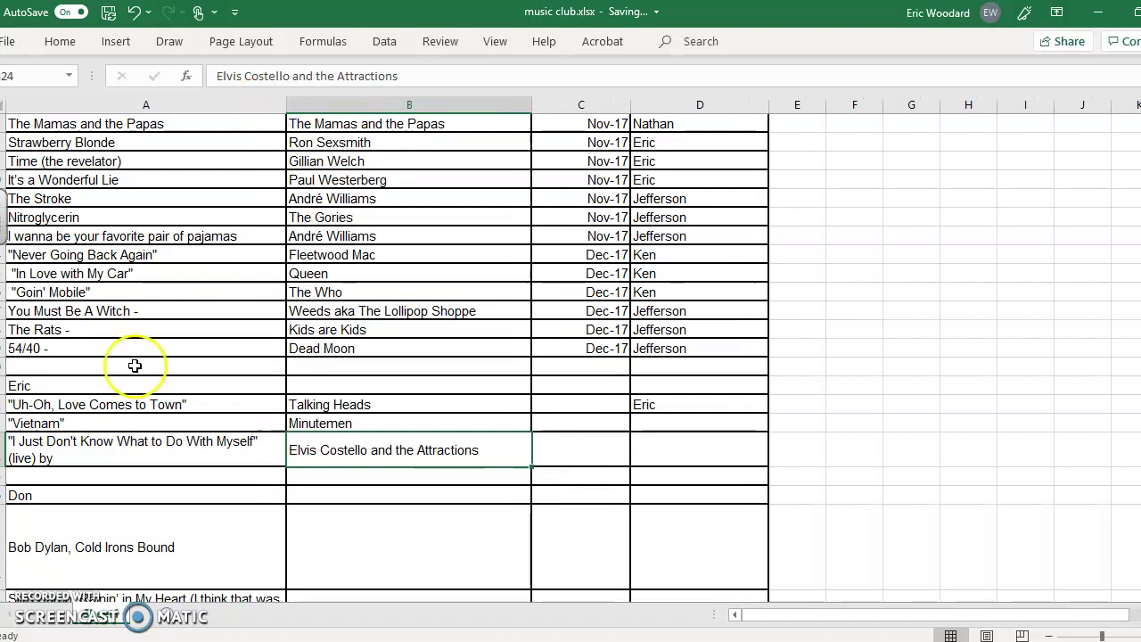
{"action": "double_click", "coordinate": [103, 459]}
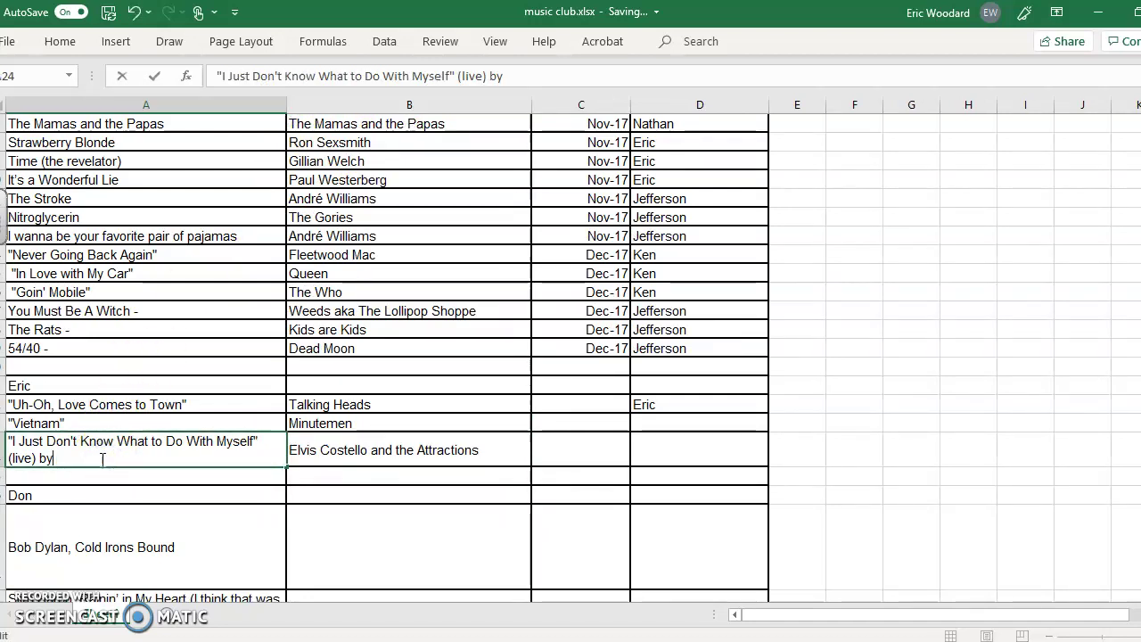
{"action": "left_click", "coordinate": [286, 99]}
{"action": "left_click_drag", "start_coordinate": [286, 104], "coordinate": [302, 104]}
{"action": "left_click", "coordinate": [554, 427]}
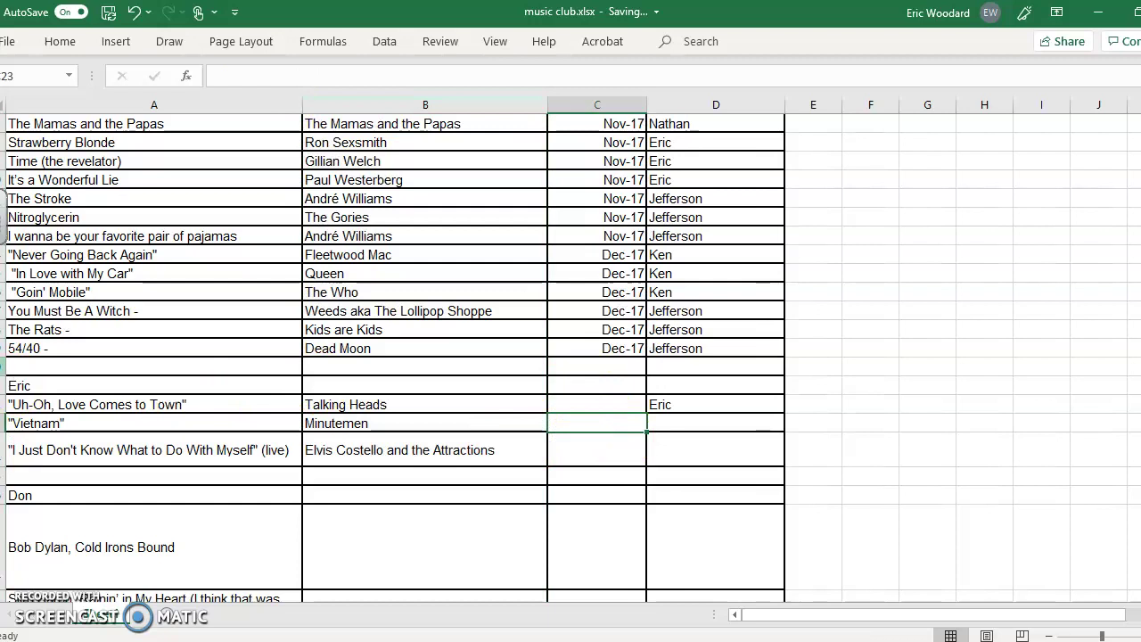
Delete rows 19–20, the blank row and Eric's heading row.
{"action": "left_click_drag", "start_coordinate": [3, 366], "coordinate": [3, 386]}
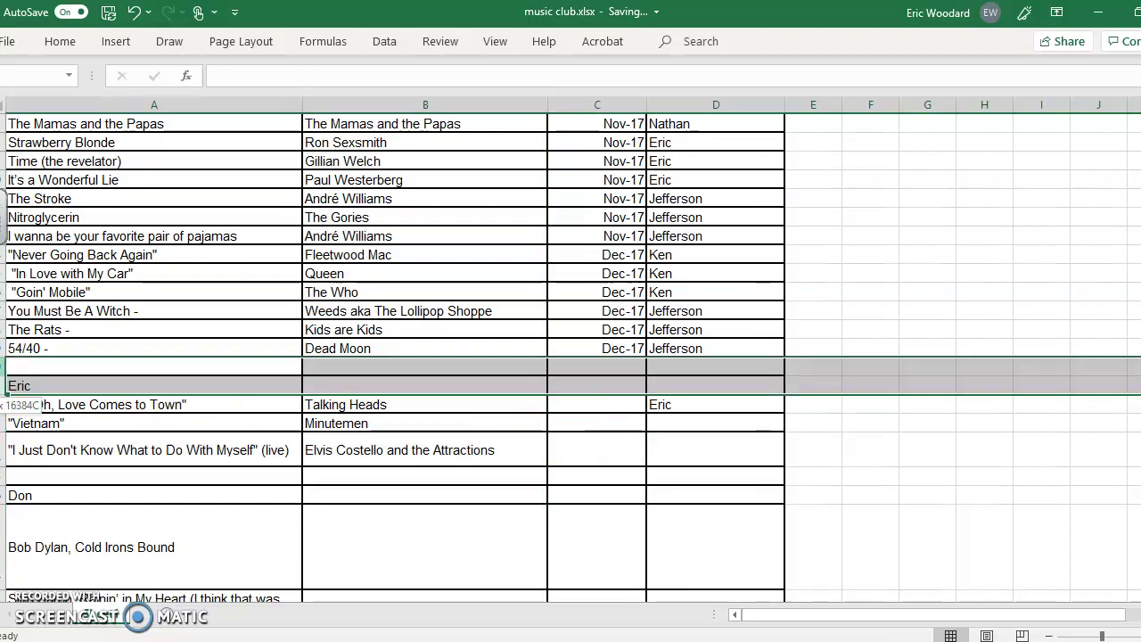
{"action": "right_click", "coordinate": [197, 390]}
{"action": "left_click", "coordinate": [247, 250]}
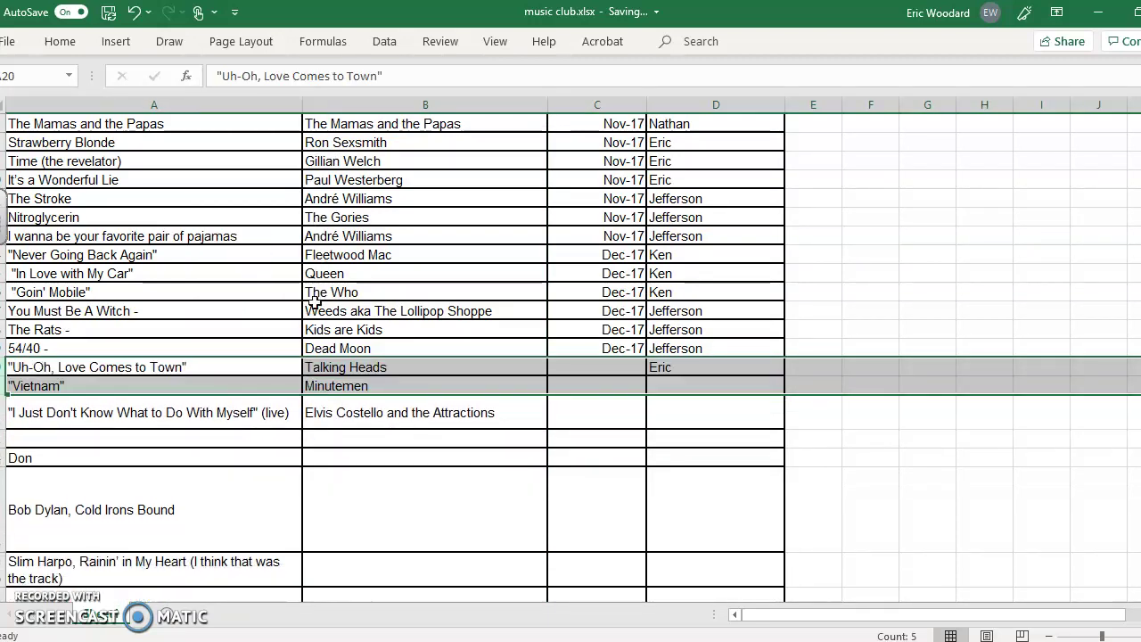
Fill Dec-17 down the Month and year column and Eric down the Contributor column for Eric's songs.
{"action": "left_click", "coordinate": [595, 369]}
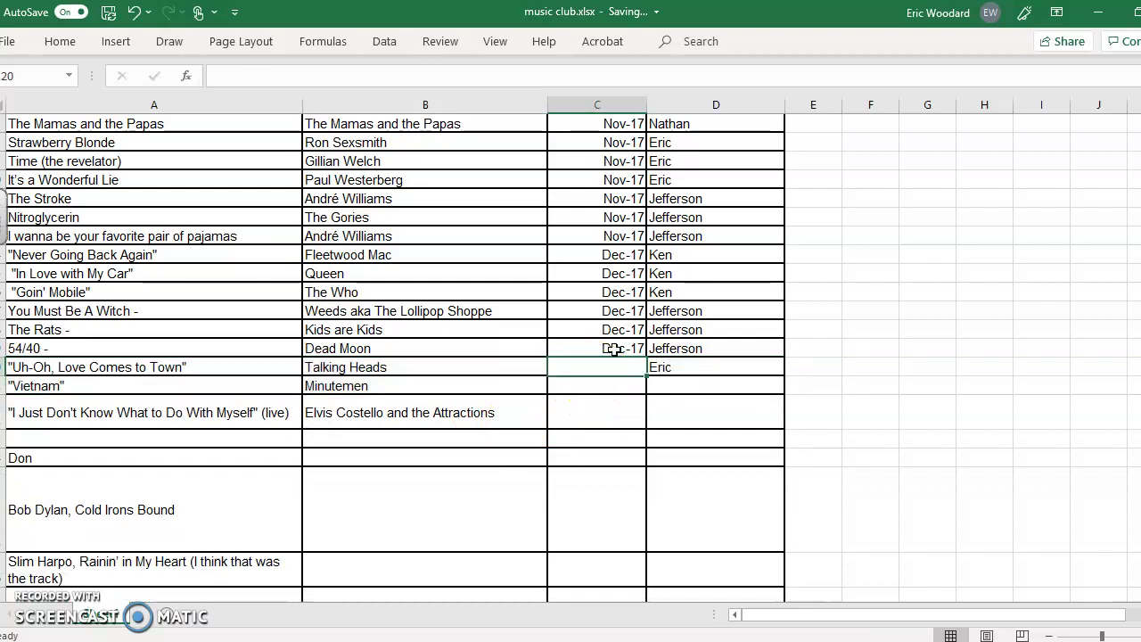
{"action": "left_click_drag", "start_coordinate": [613, 331], "coordinate": [639, 420]}
{"action": "left_click", "coordinate": [713, 367]}
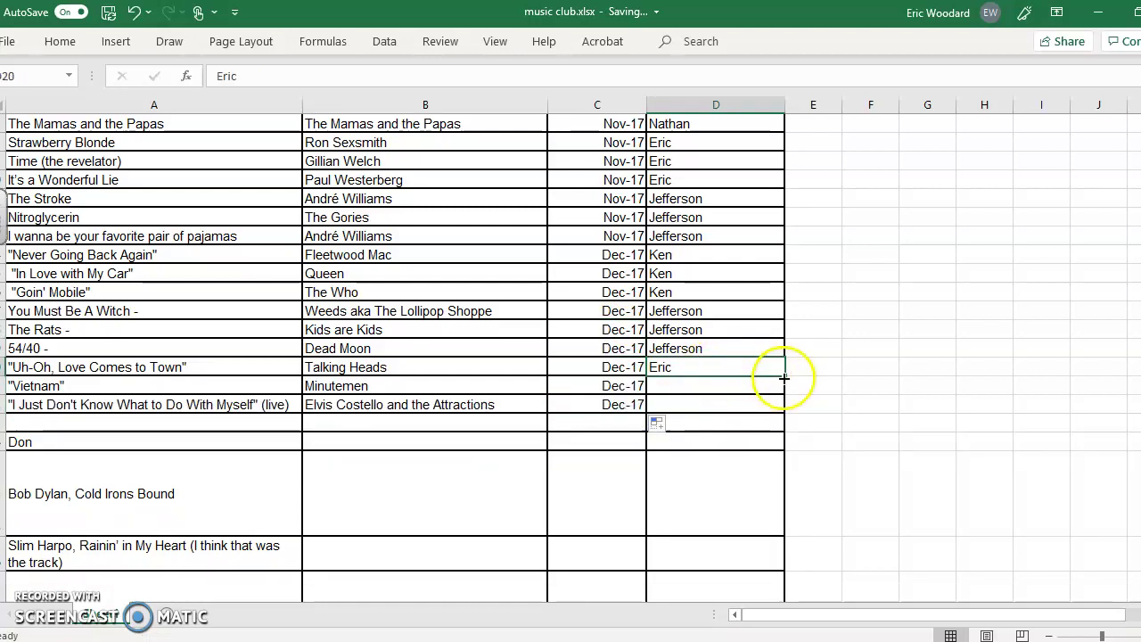
{"action": "left_click_drag", "start_coordinate": [785, 376], "coordinate": [782, 413]}
{"action": "scroll", "coordinate": [158, 511], "scroll_direction": "down", "scroll_amount": 2}
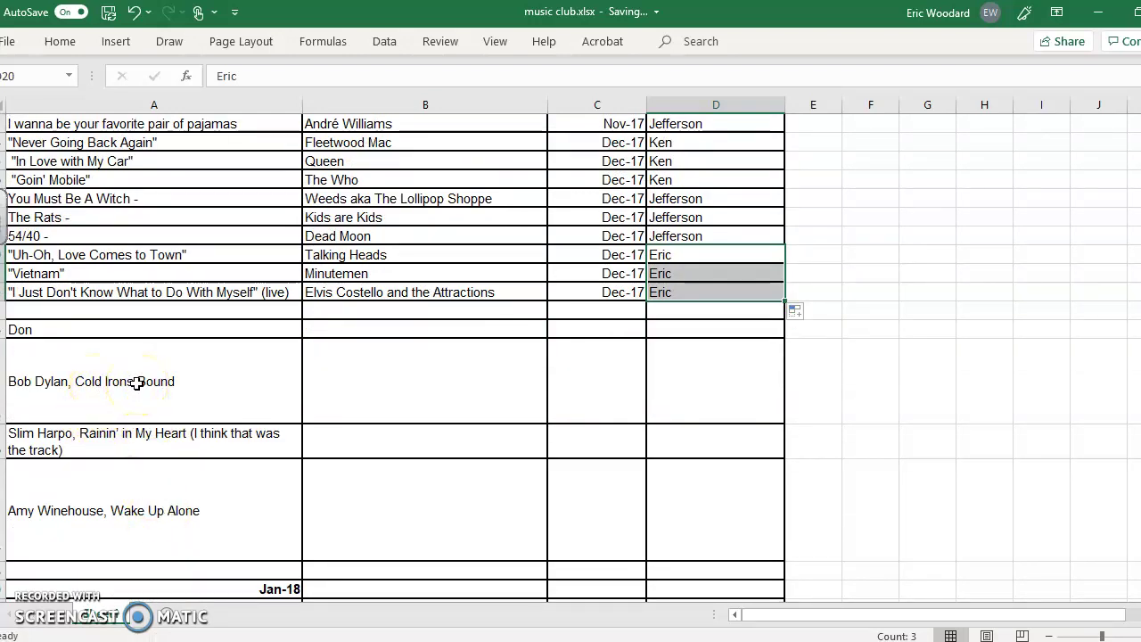
{"action": "scroll", "coordinate": [458, 365], "scroll_direction": "up", "scroll_amount": 4}
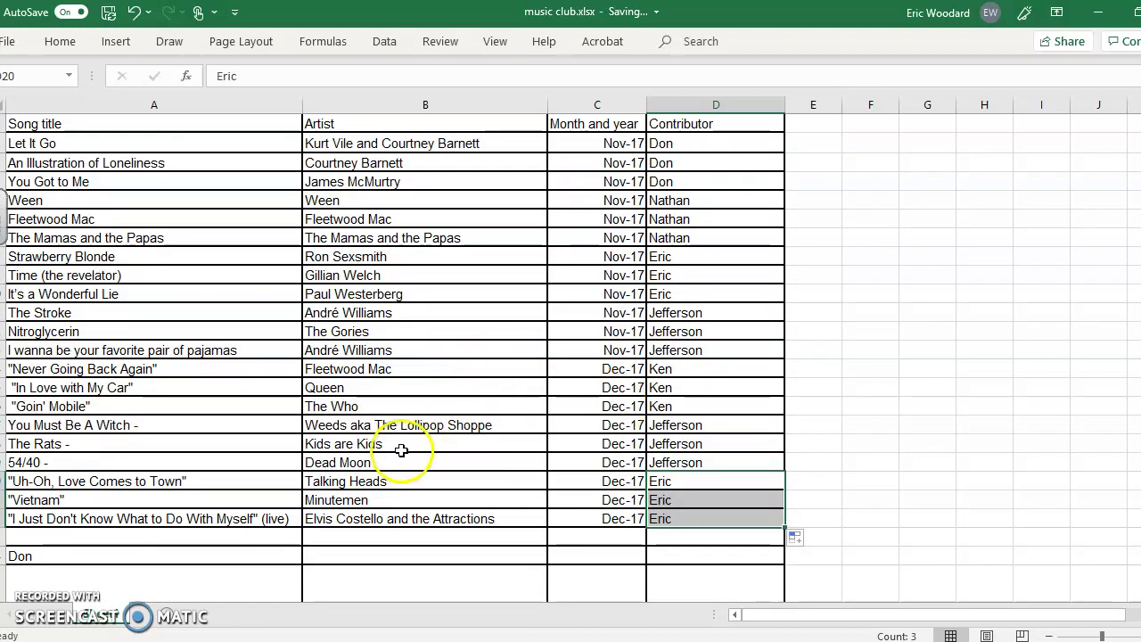